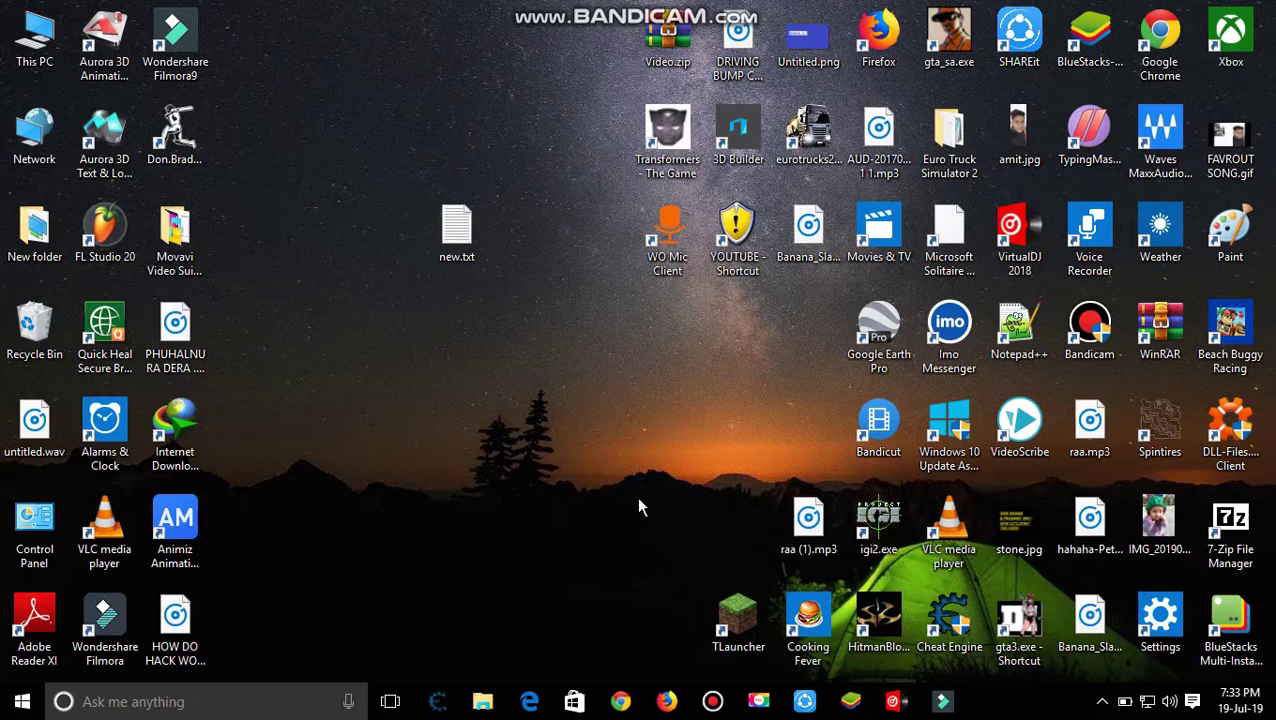
double_click(460, 245)
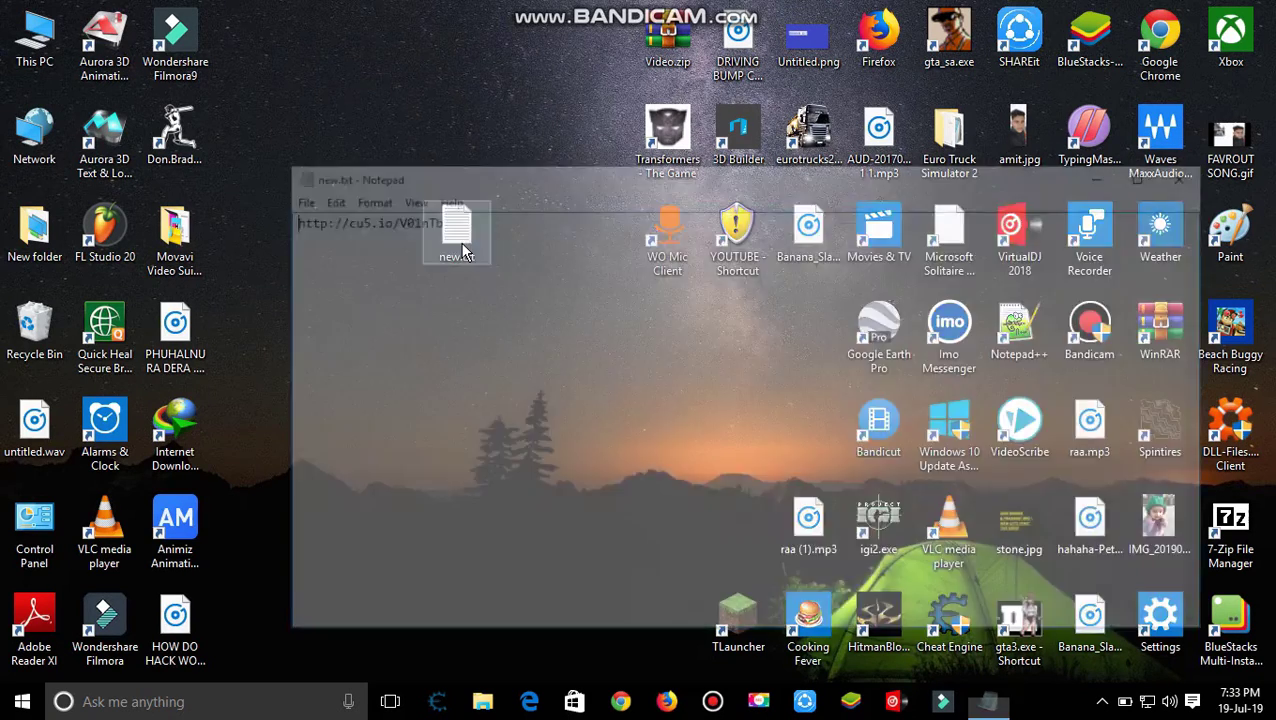
left_click_drag(517, 231, 283, 222)
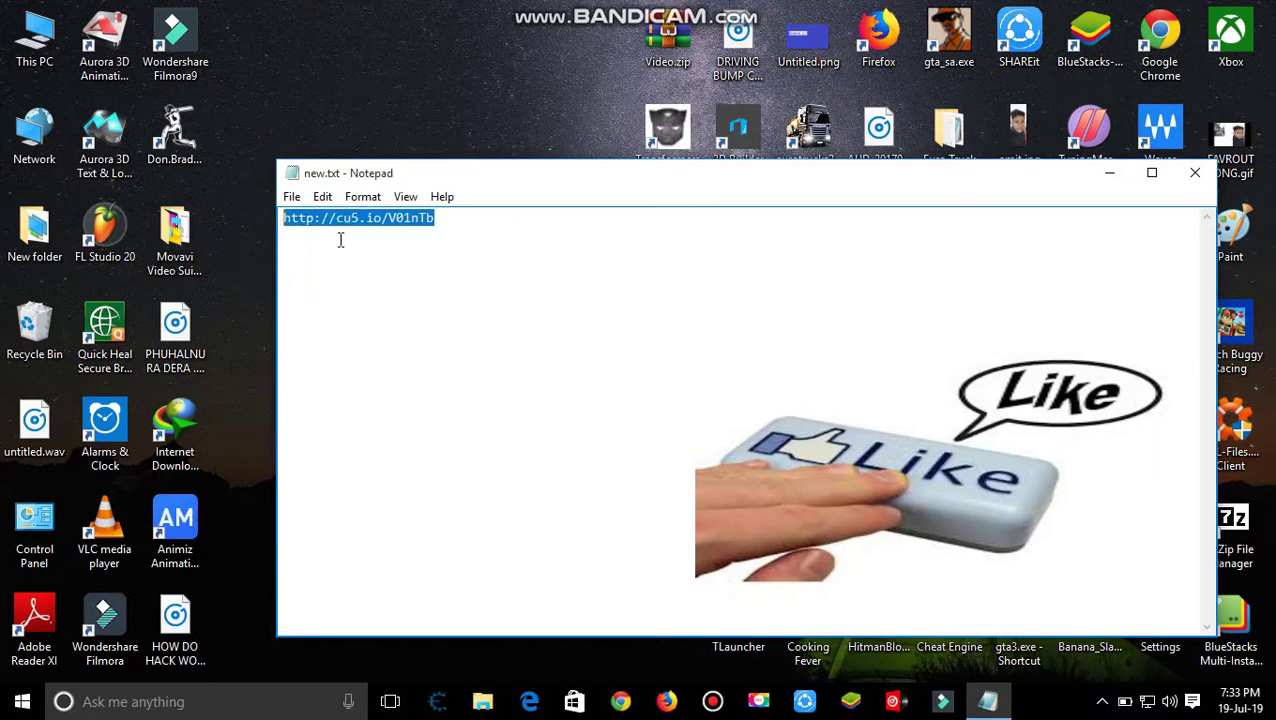
right_click(358, 222)
left_click(415, 285)
left_click(1195, 174)
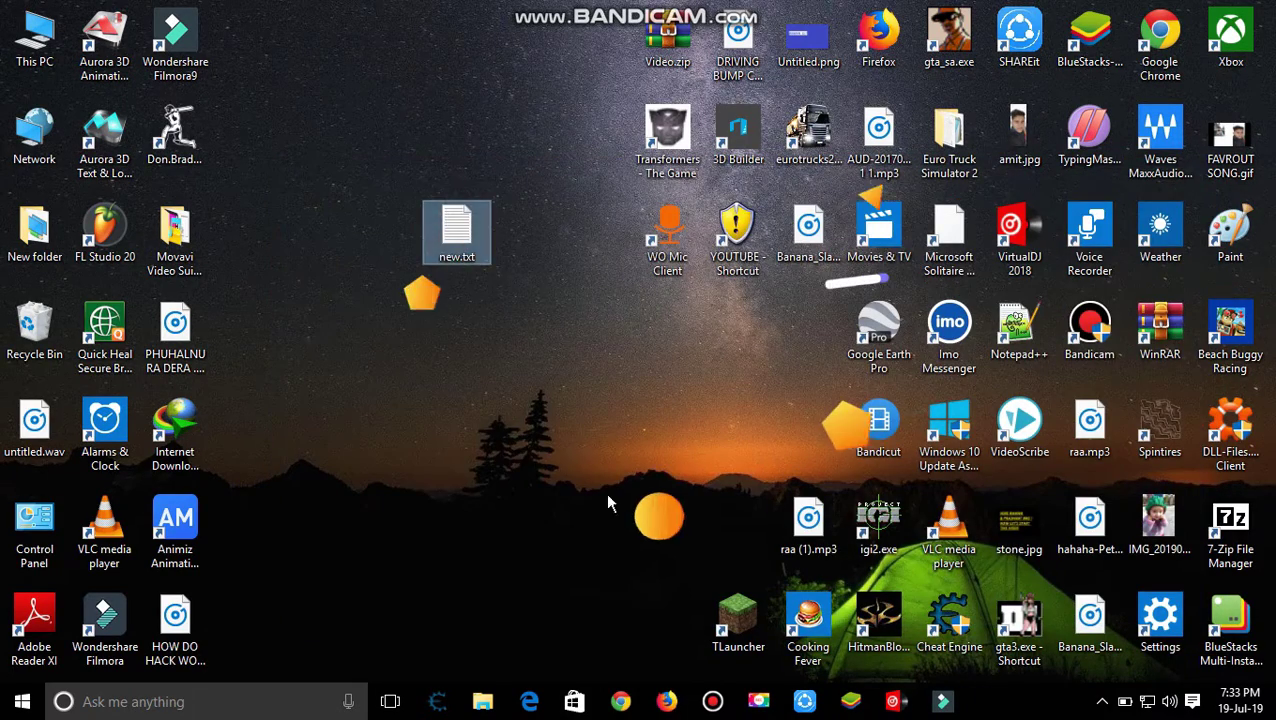
- Switch to Firefox and load the copied cu5.io/V01nTb link
left_click(666, 701)
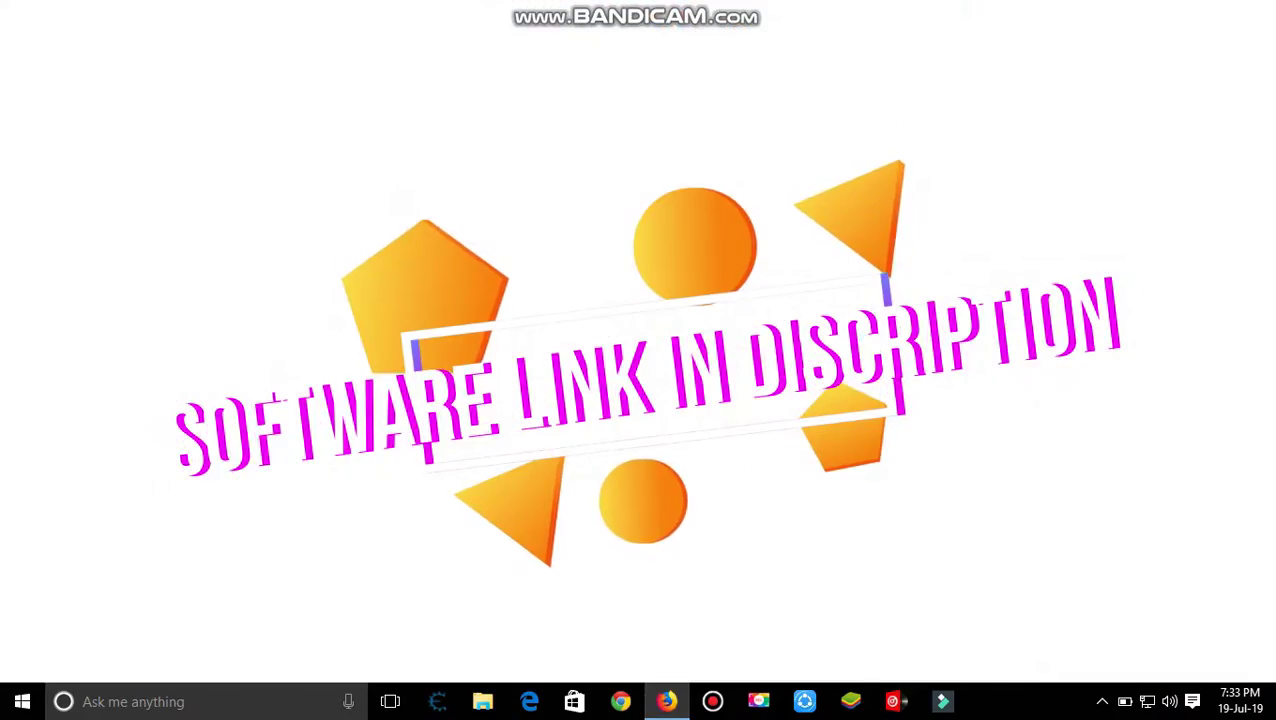
right_click(320, 49)
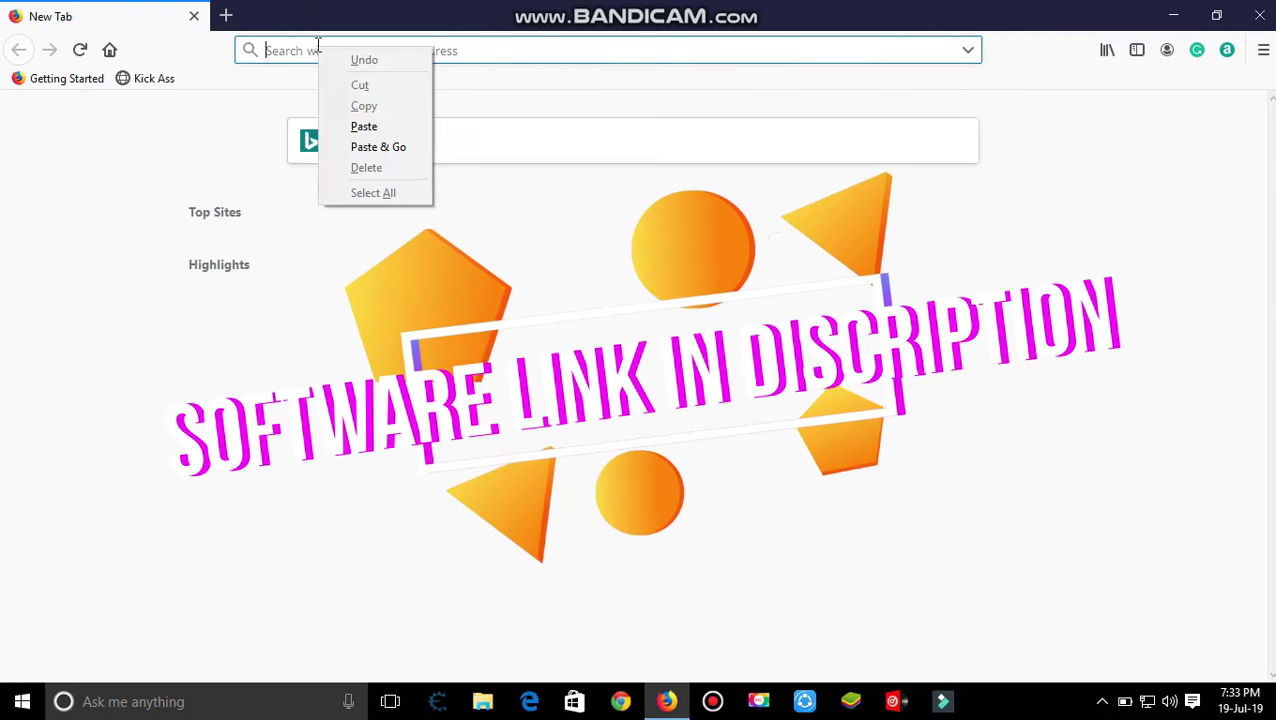
left_click(414, 144)
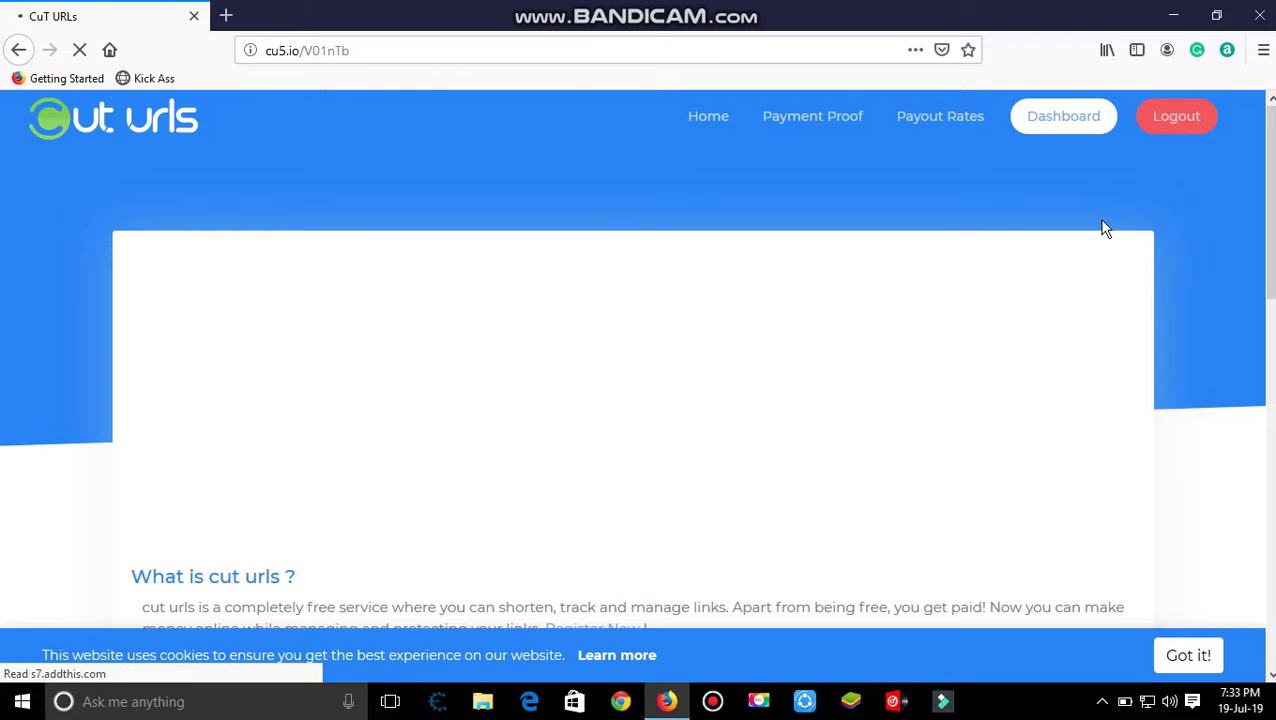
- Complete the reCAPTCHA by selecting the squares requested for buses, and continue to the link countdown page
scroll(640, 380, "down", 5)
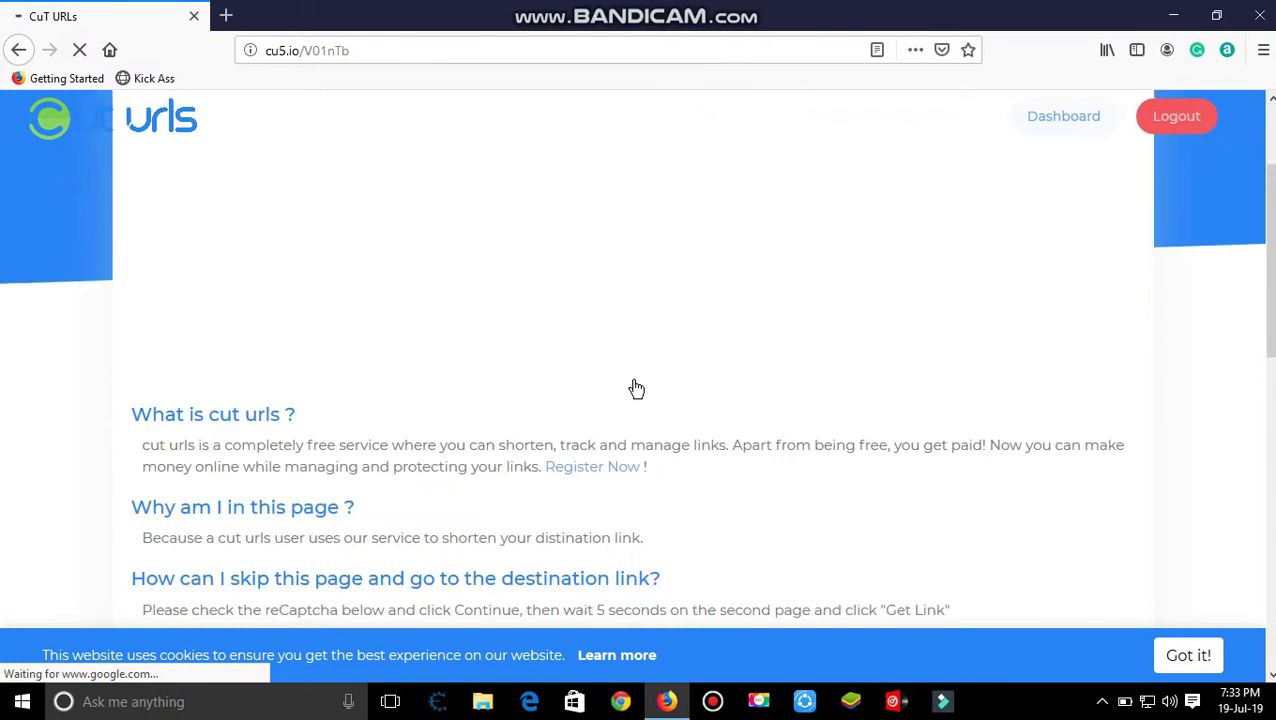
scroll(593, 405, "down", 1)
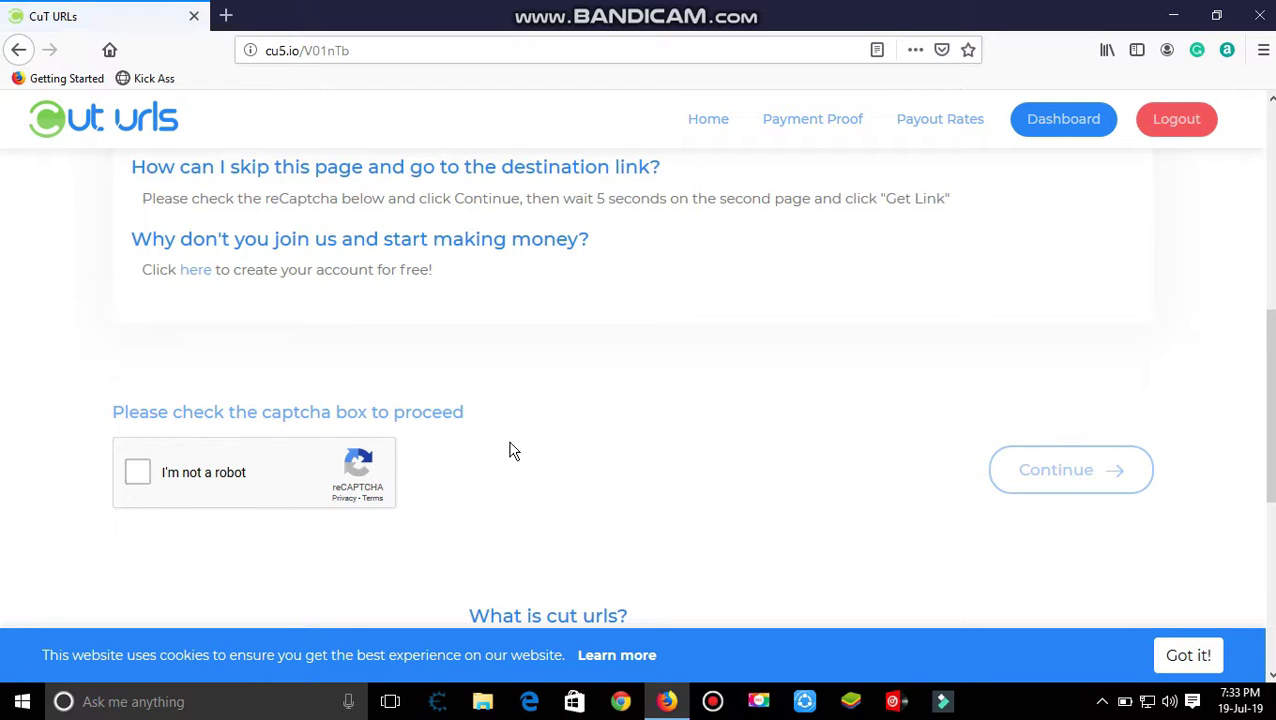
scroll(590, 425, "up", 2)
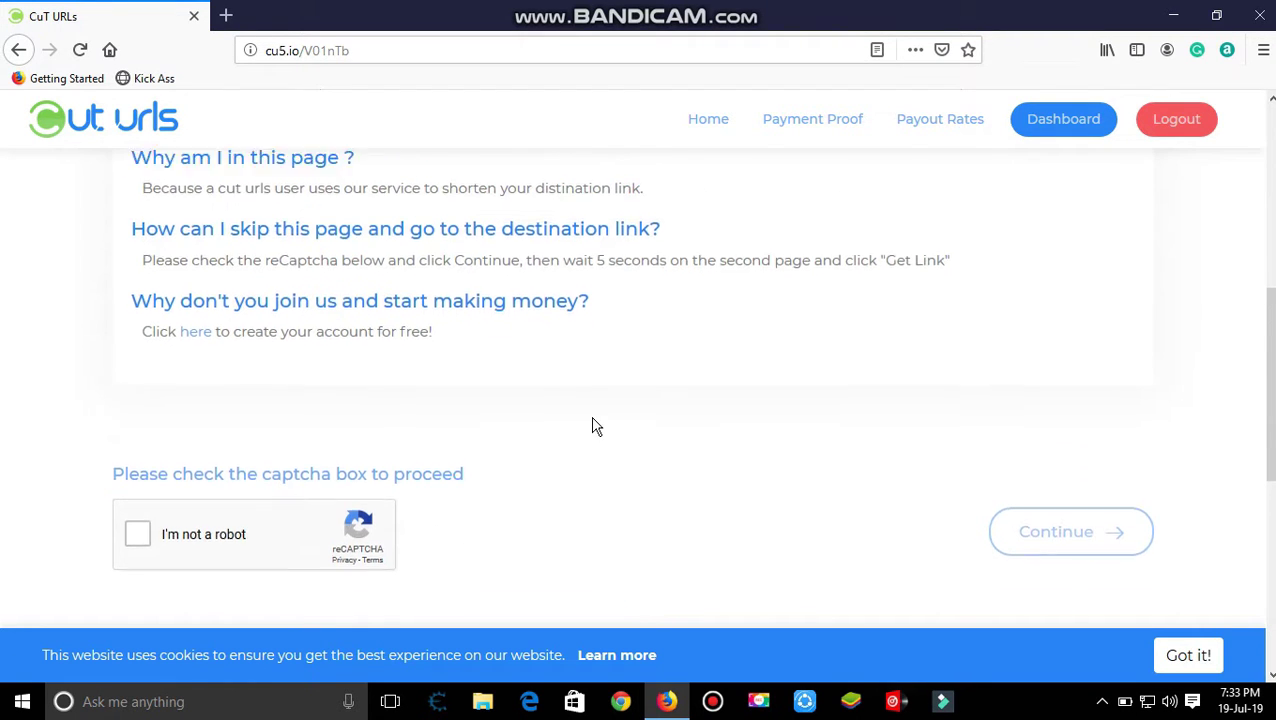
scroll(597, 428, "down", 2)
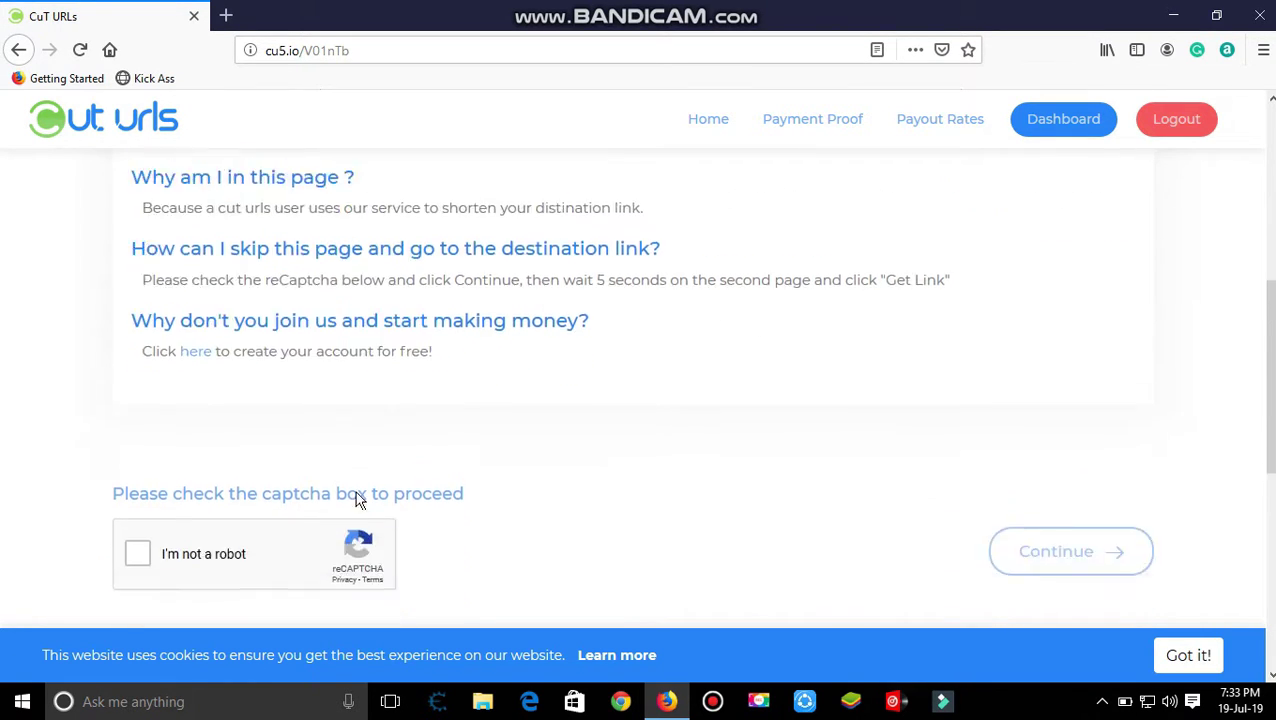
left_click(138, 484)
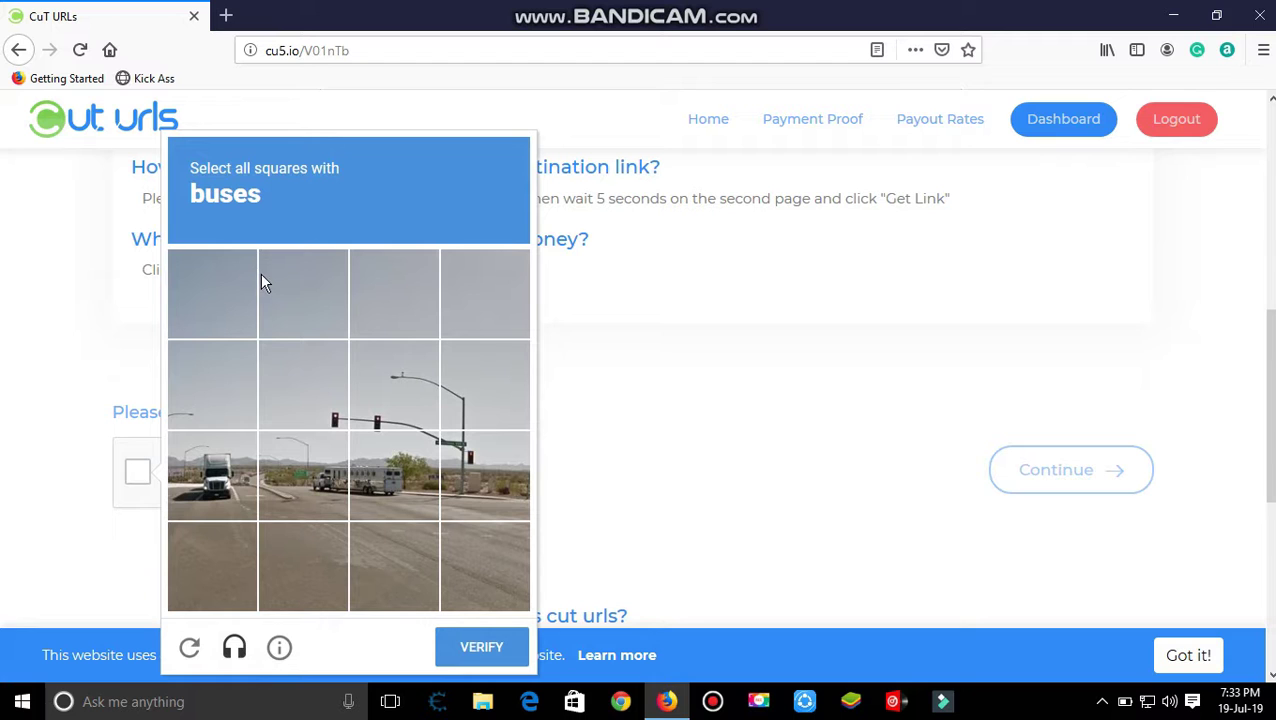
left_click(397, 481)
left_click(314, 478)
left_click(250, 508)
left_click(481, 645)
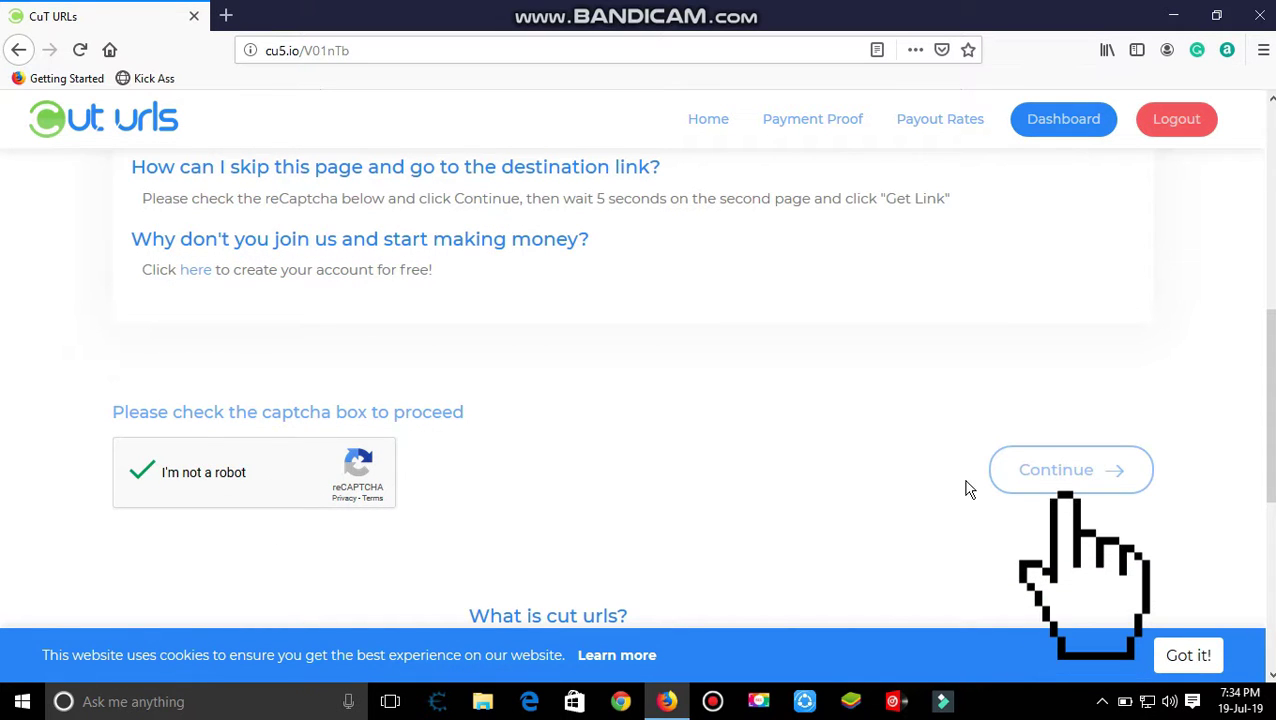
left_click(1052, 470)
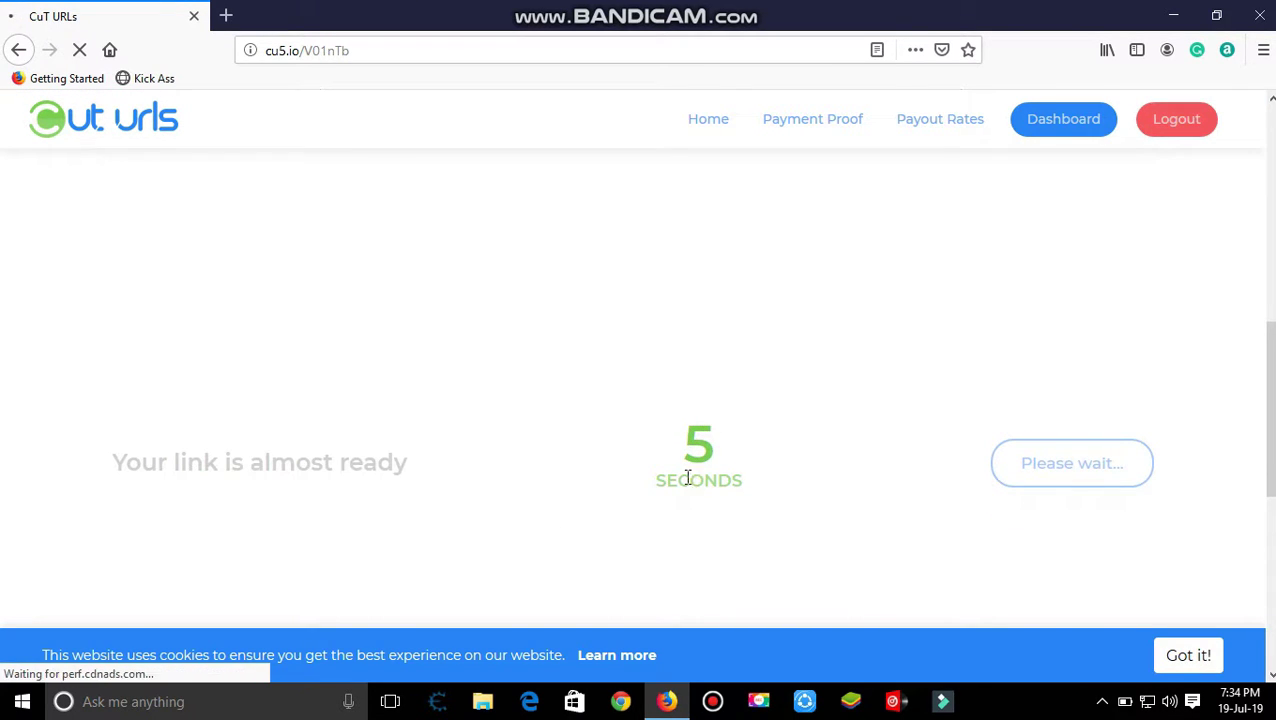
- Get the destination link after the countdown, closing the redirect pop-up windows, to reach the TLauncher website
left_click_drag(650, 456, 782, 484)
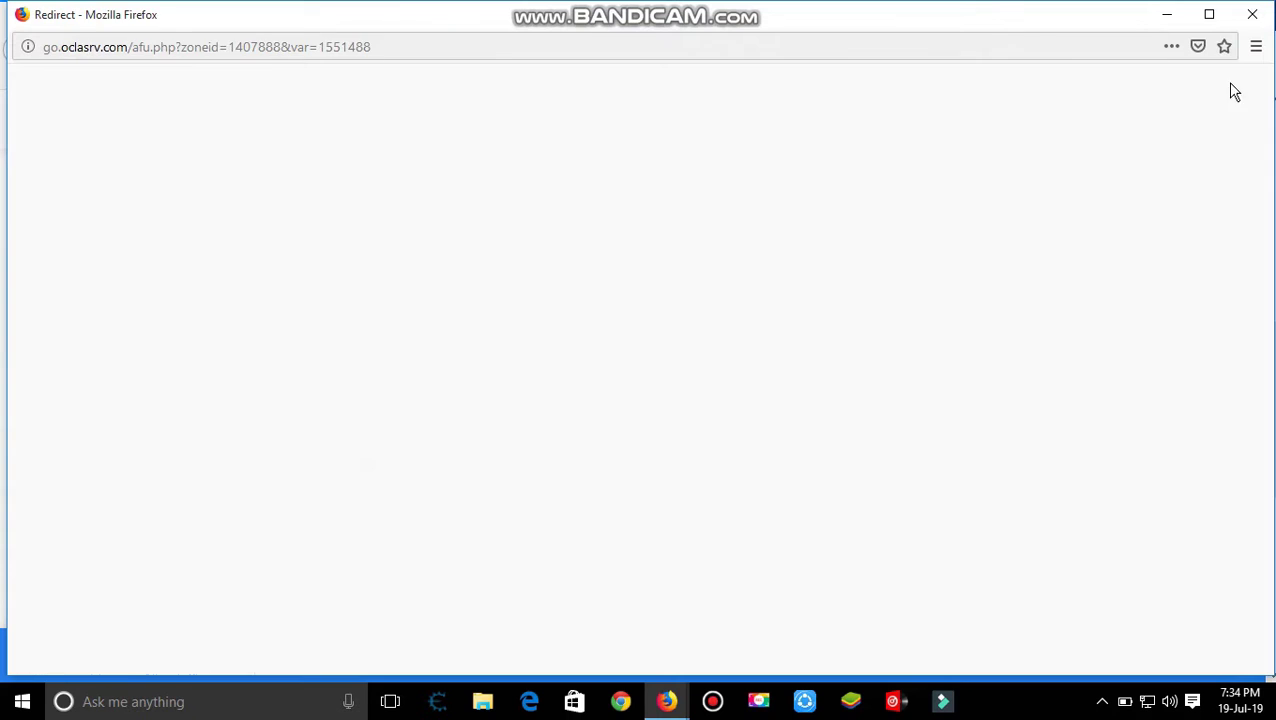
left_click(1262, 15)
left_click(779, 510)
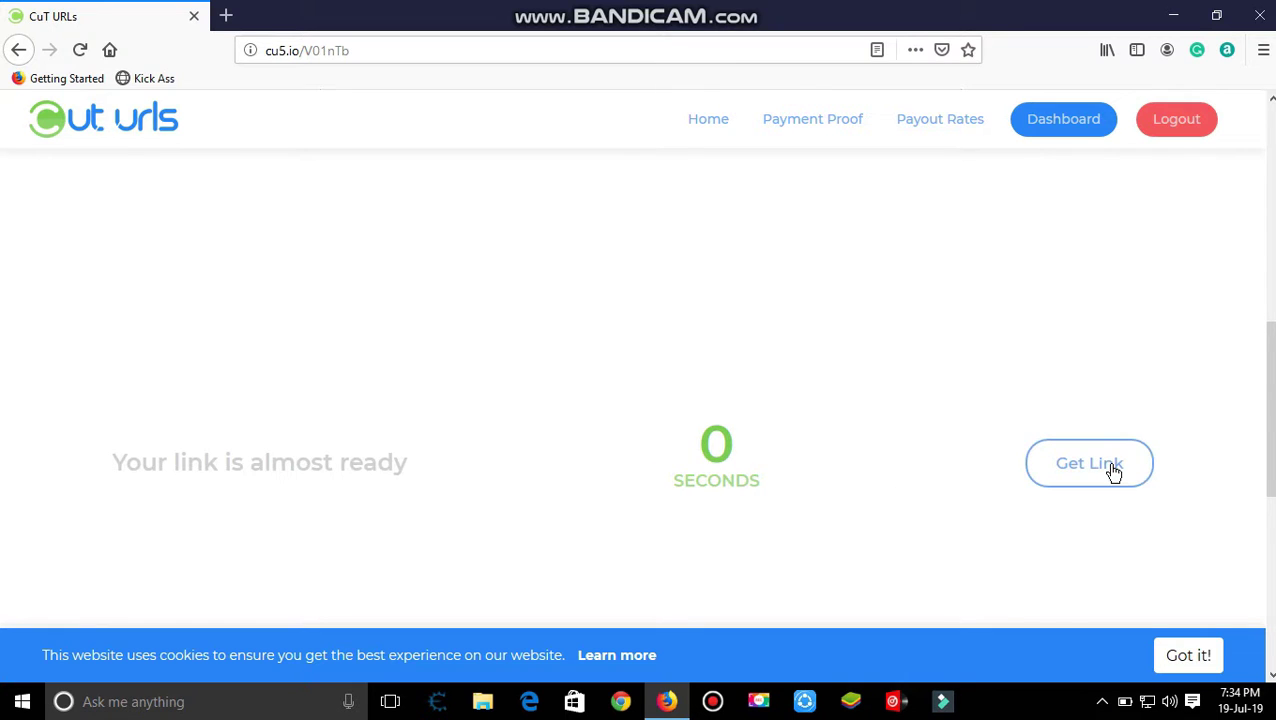
left_click(1117, 472)
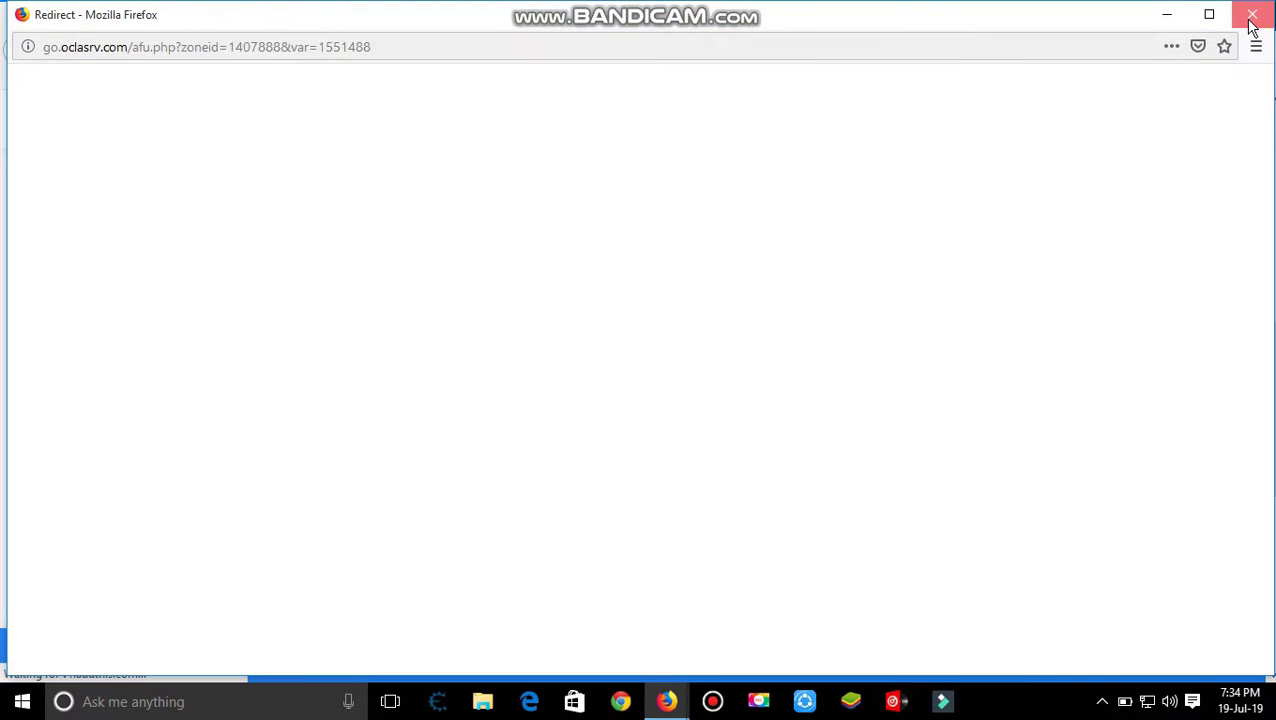
left_click(1252, 24)
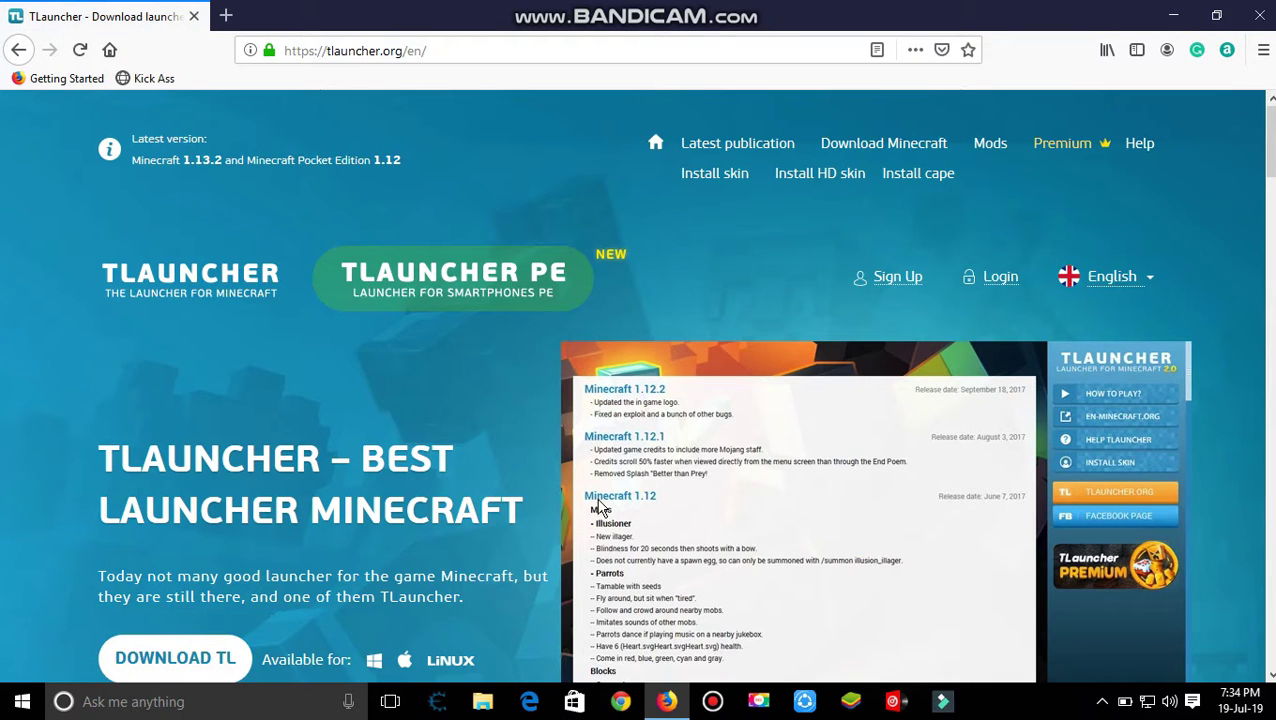
scroll(560, 525, "down", 2)
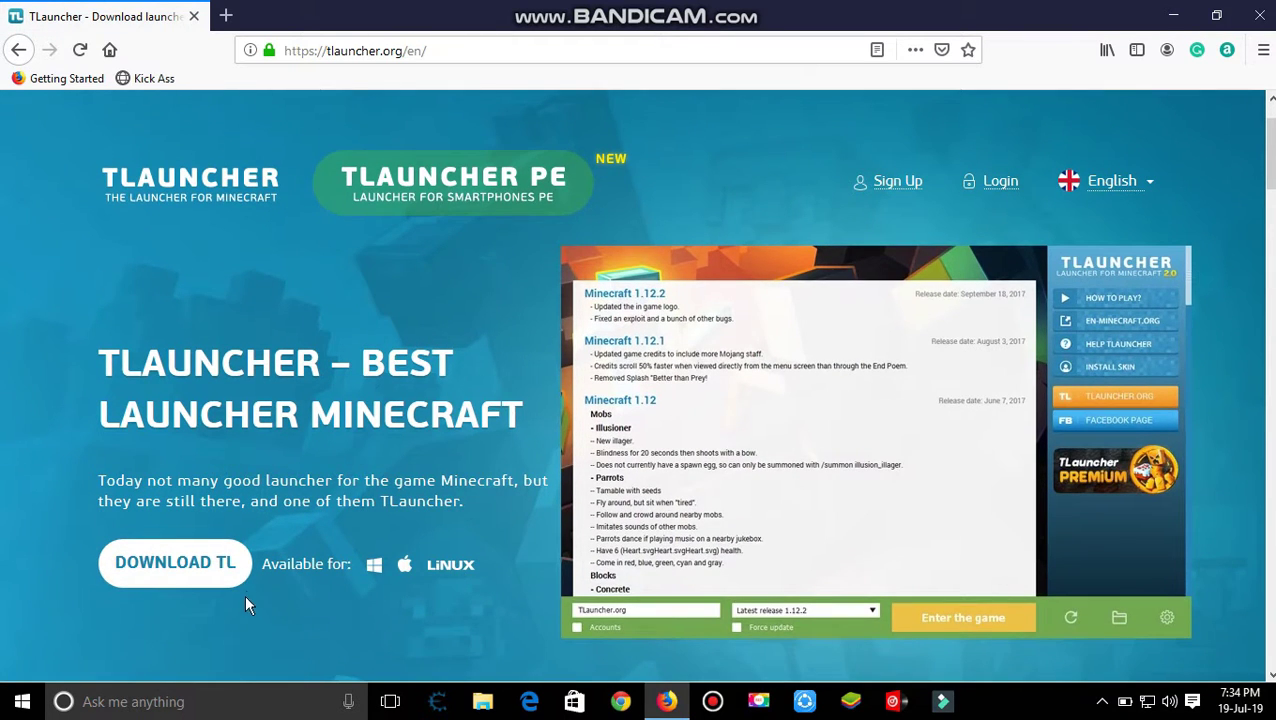
scroll(248, 605, "down", 2)
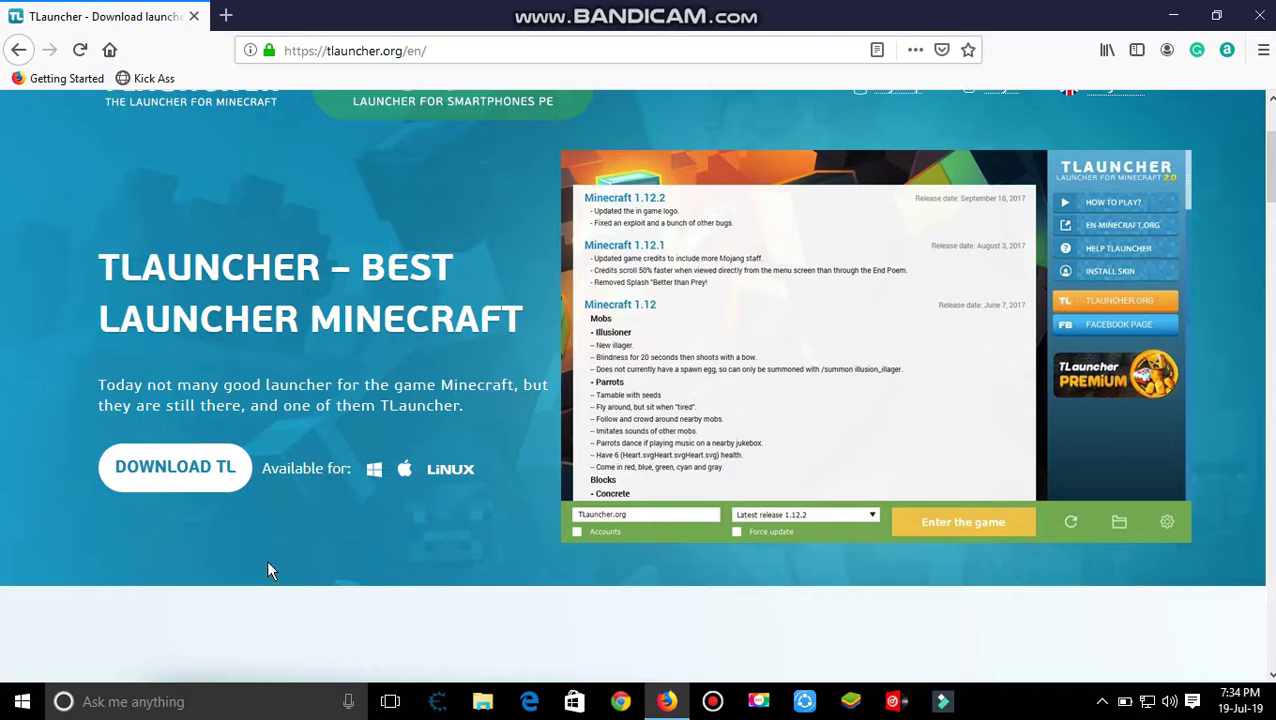
left_click(190, 473)
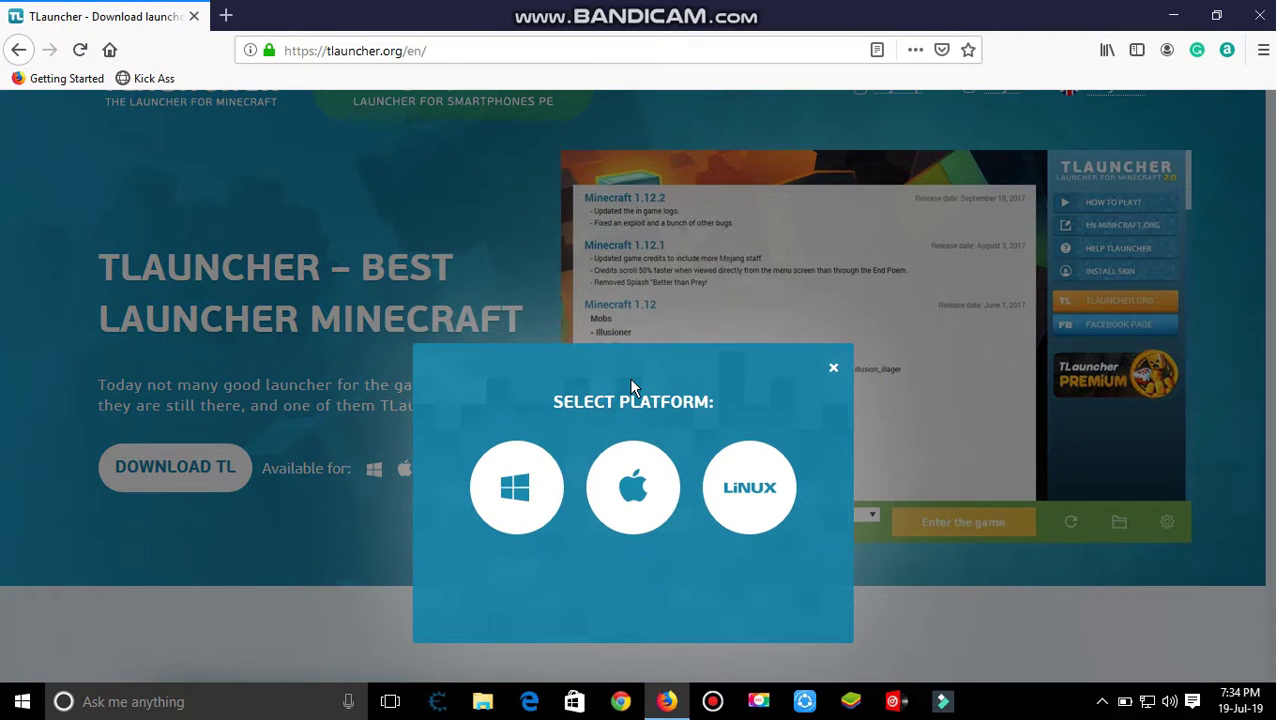
left_click_drag(630, 387, 630, 366)
key("Escape")
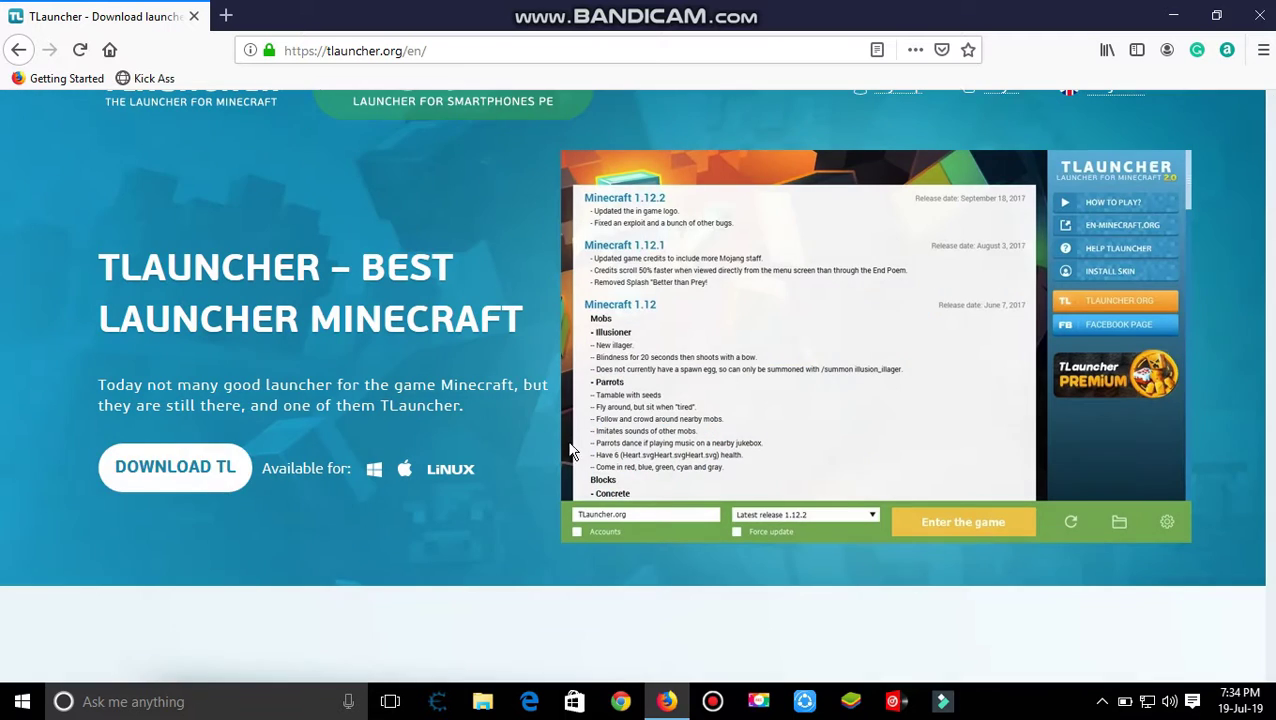
- Try to download the Windows TLauncher installer as a duplicate with a numbered file name, cancel it, and dismiss the platform choice
left_click(180, 493)
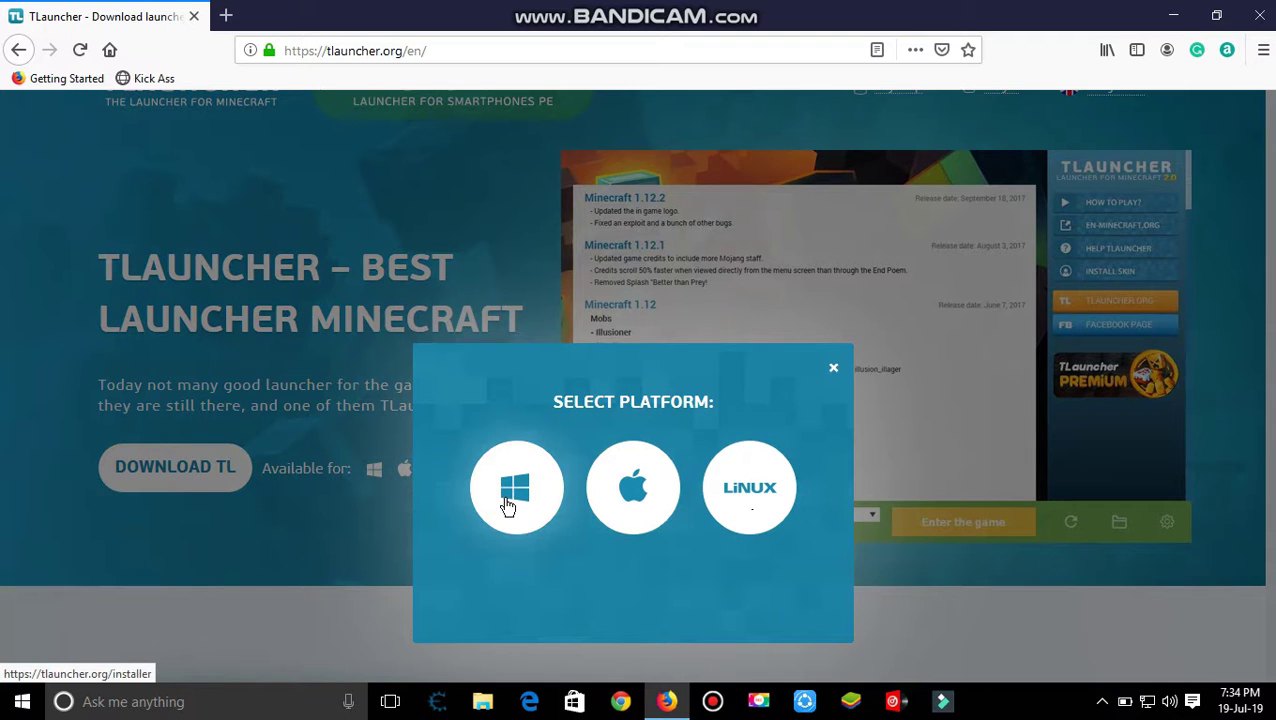
left_click(511, 505)
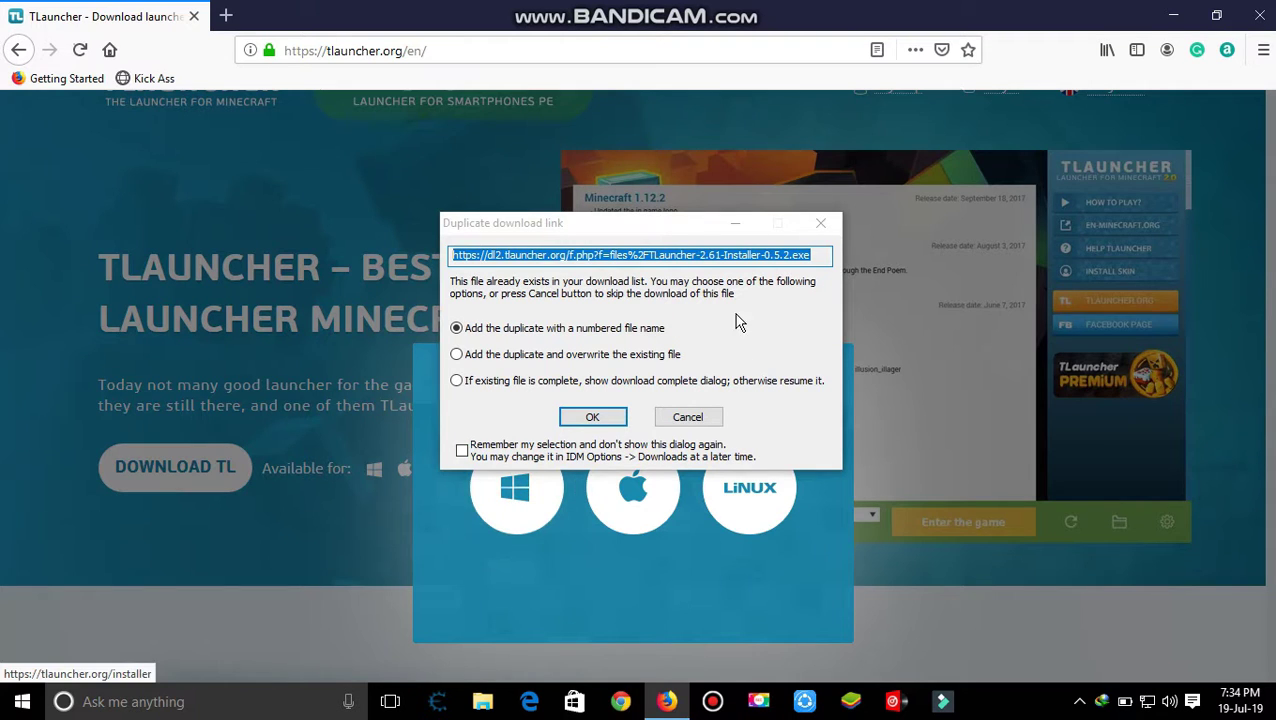
left_click(606, 418)
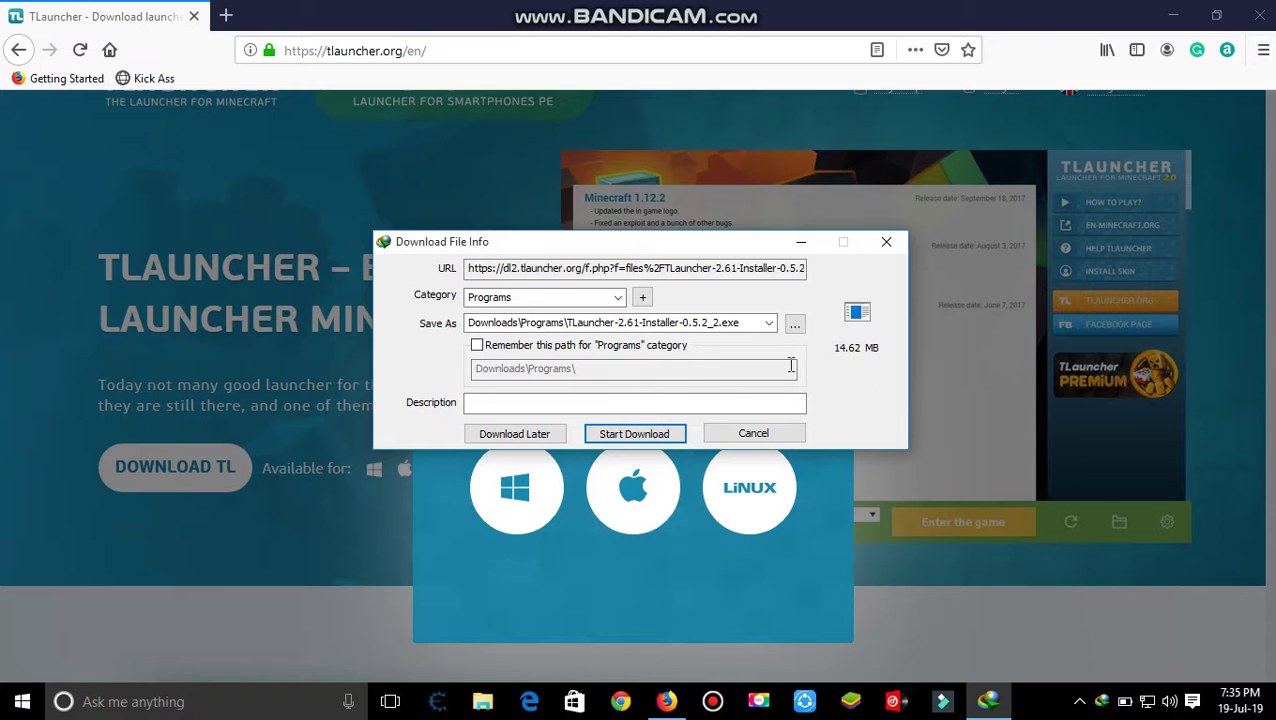
left_click(783, 437)
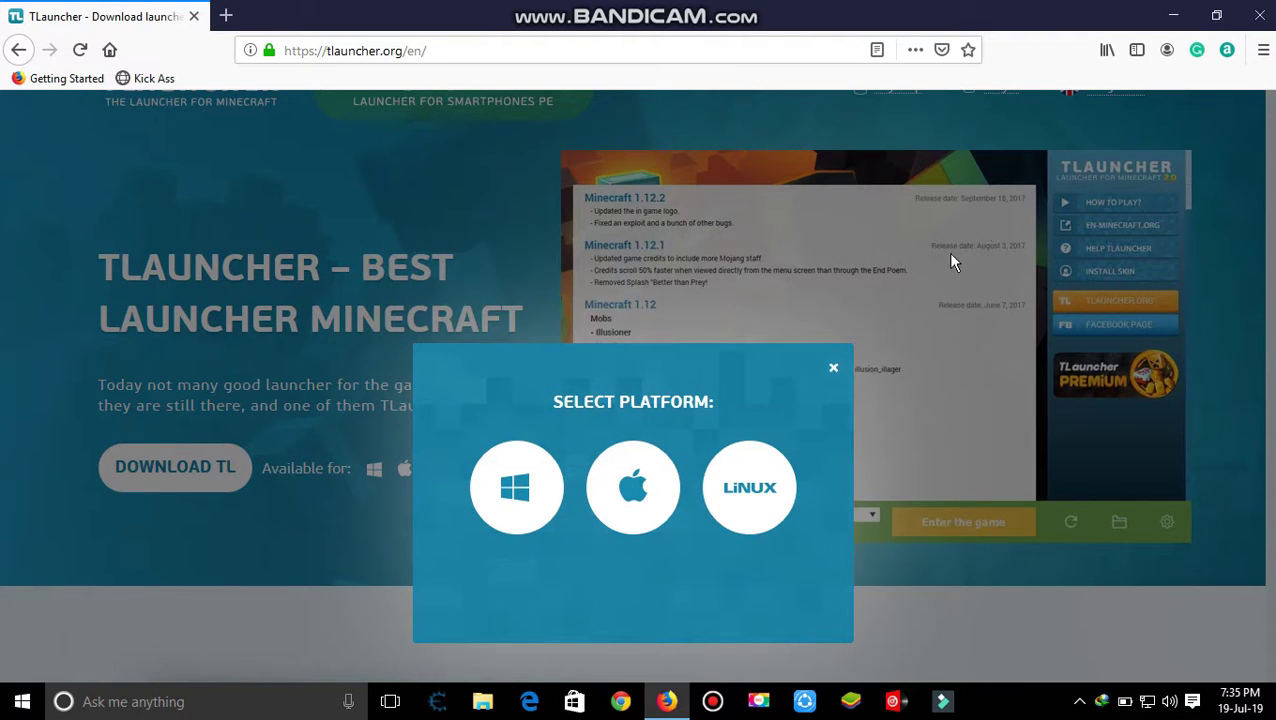
left_click(834, 369)
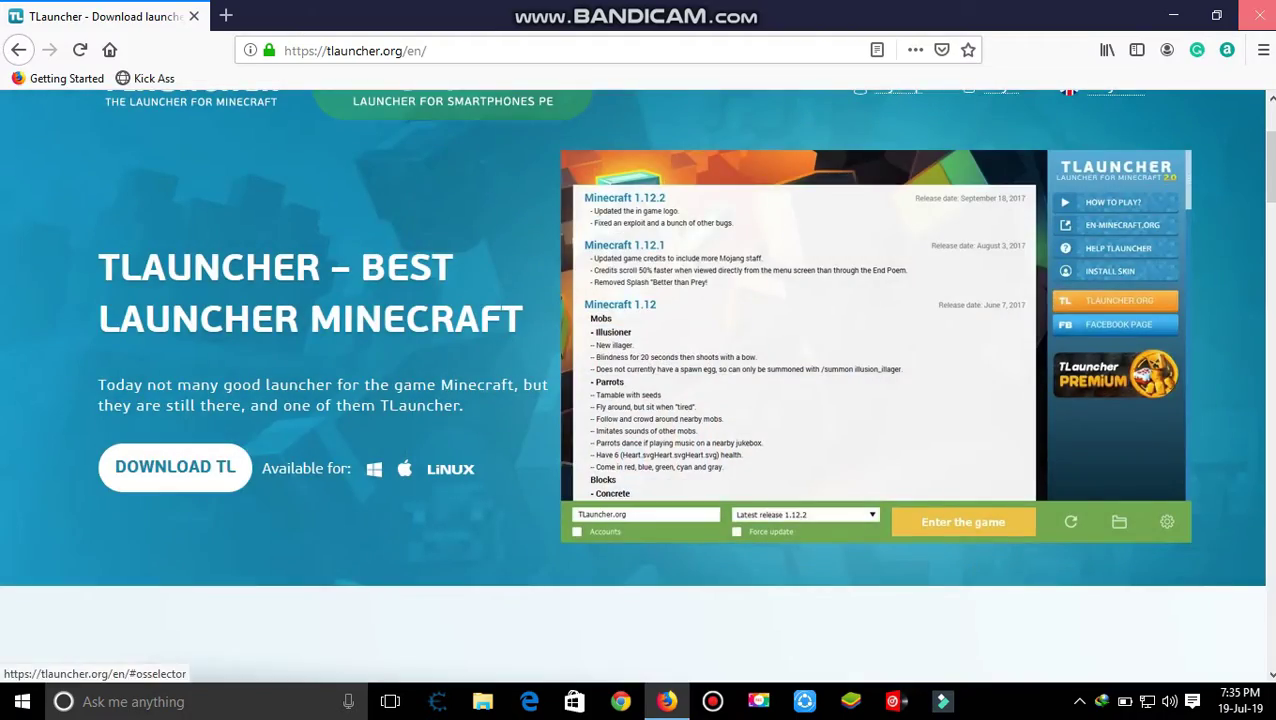
- Close the browser and launch TLauncher from its desktop shortcut
left_click(1259, 15)
left_click_drag(481, 404, 460, 192)
left_click_drag(626, 558, 770, 660)
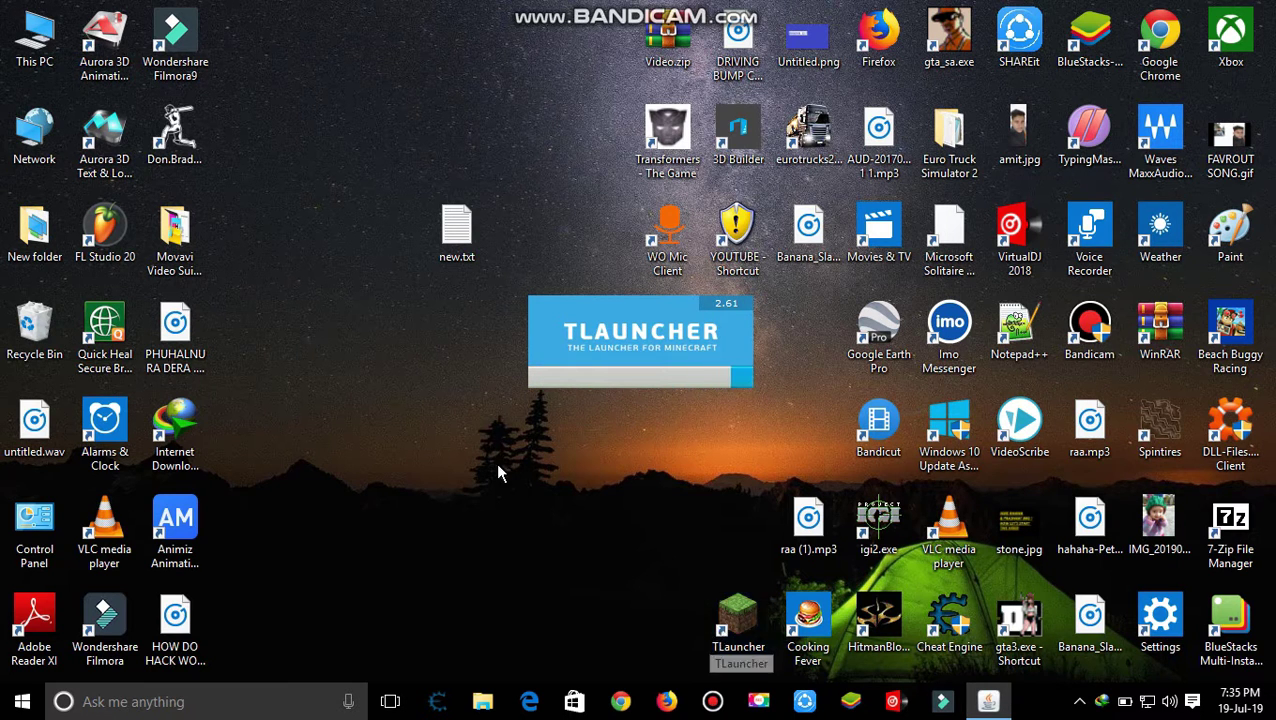
left_click(371, 417)
right_click(371, 410)
left_click(440, 458)
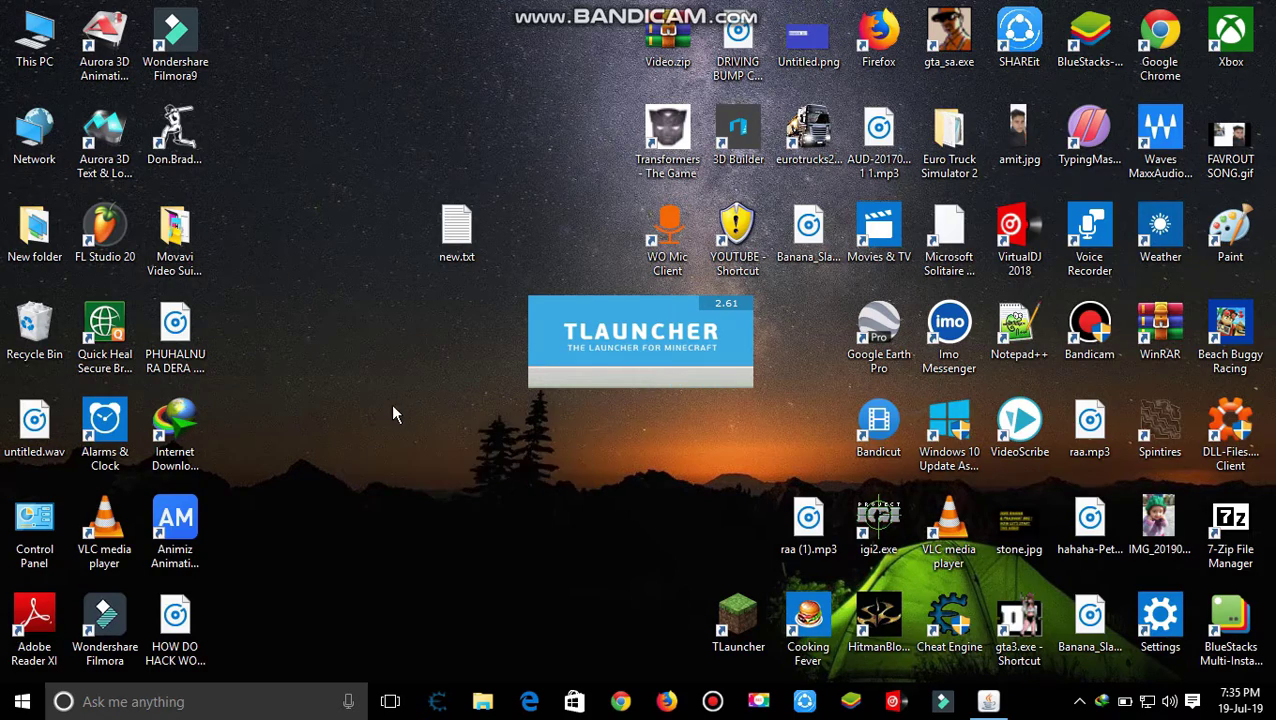
right_click(388, 401)
left_click(447, 456)
right_click(371, 410)
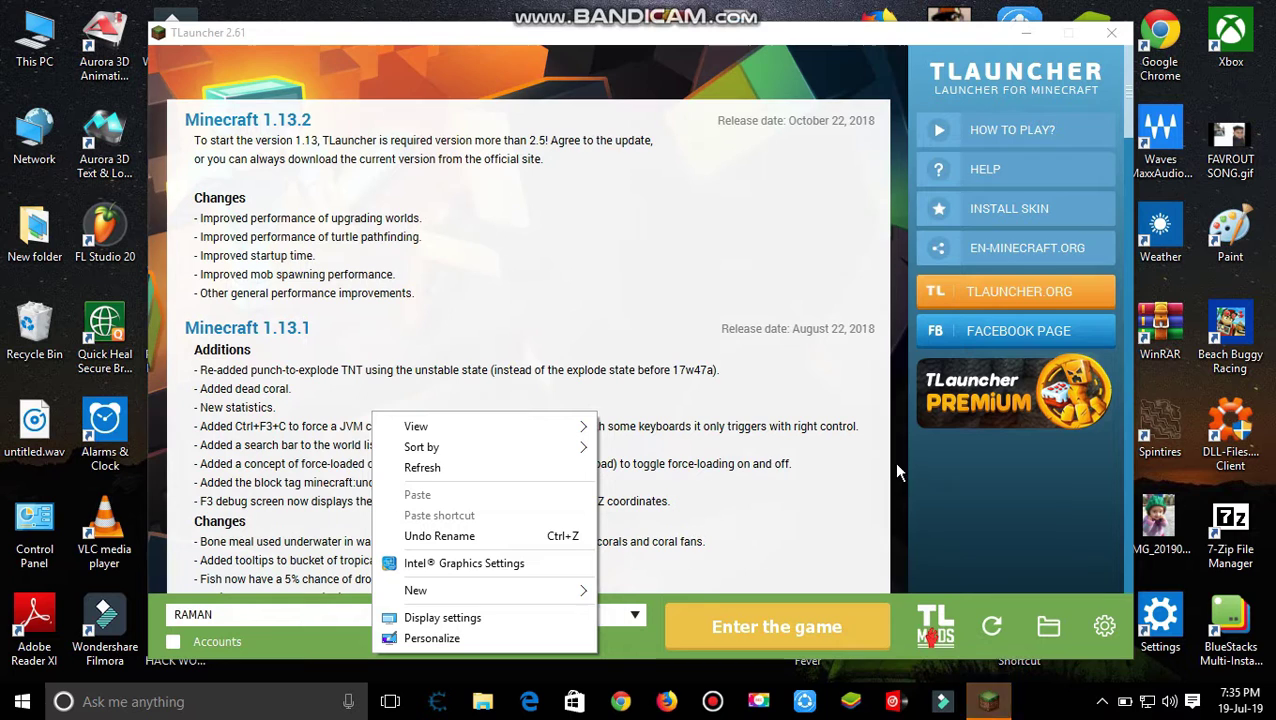
left_click(799, 395)
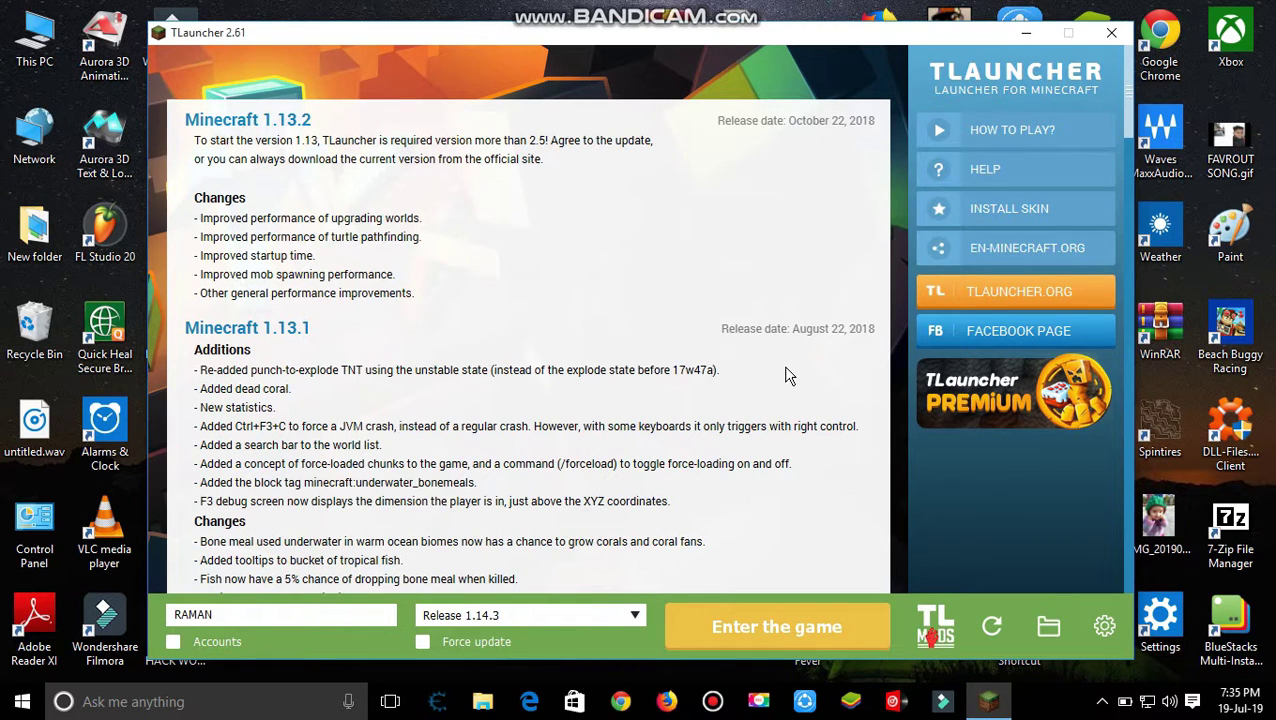
mouse_move(661, 41)
left_mouse_down()
mouse_move(712, 52)
mouse_move(663, 38)
left_mouse_up()
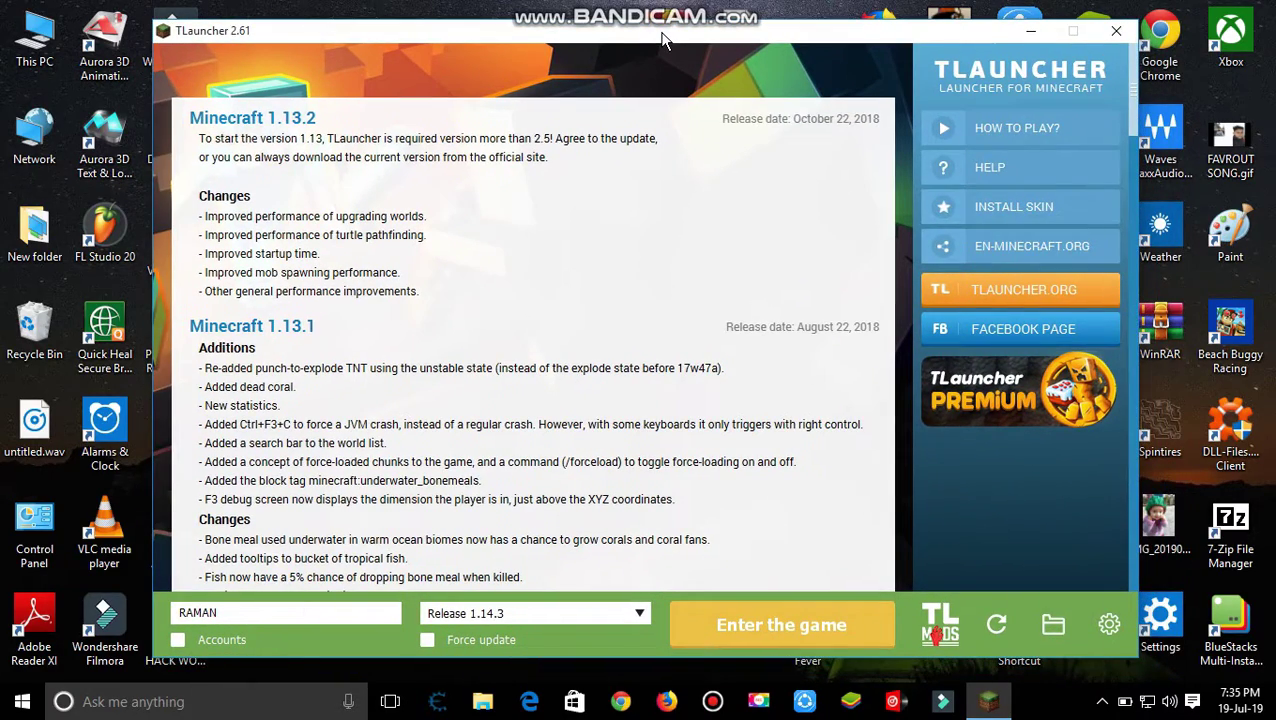
left_click_drag(668, 41, 677, 37)
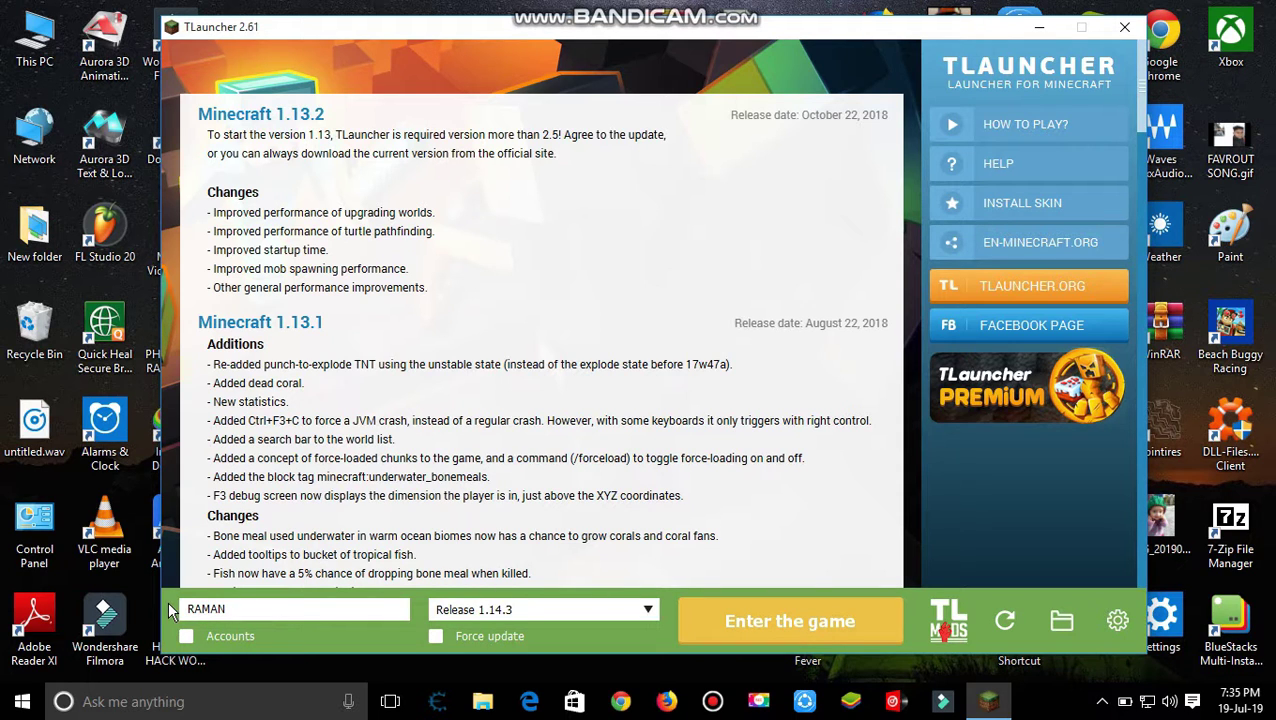
- Look through the Minecraft versions offered in TLauncher and close the list without changing the selection
left_click(648, 610)
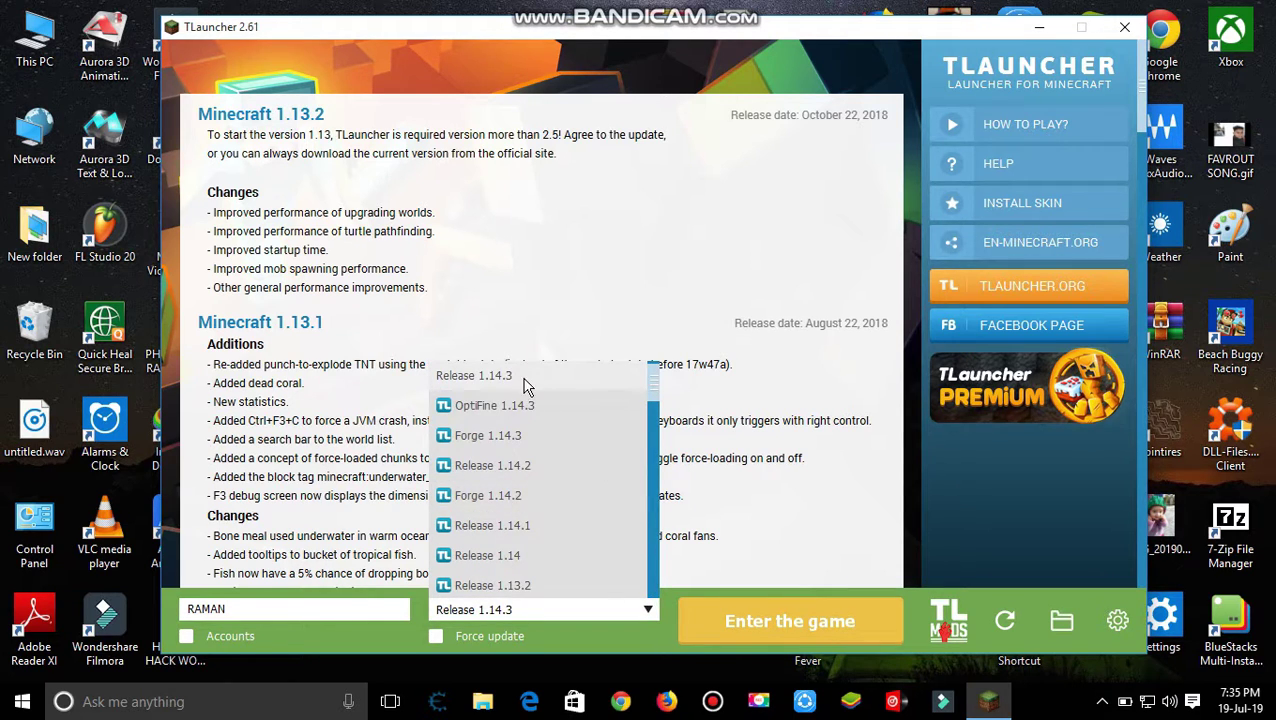
scroll(530, 390, "up", 1)
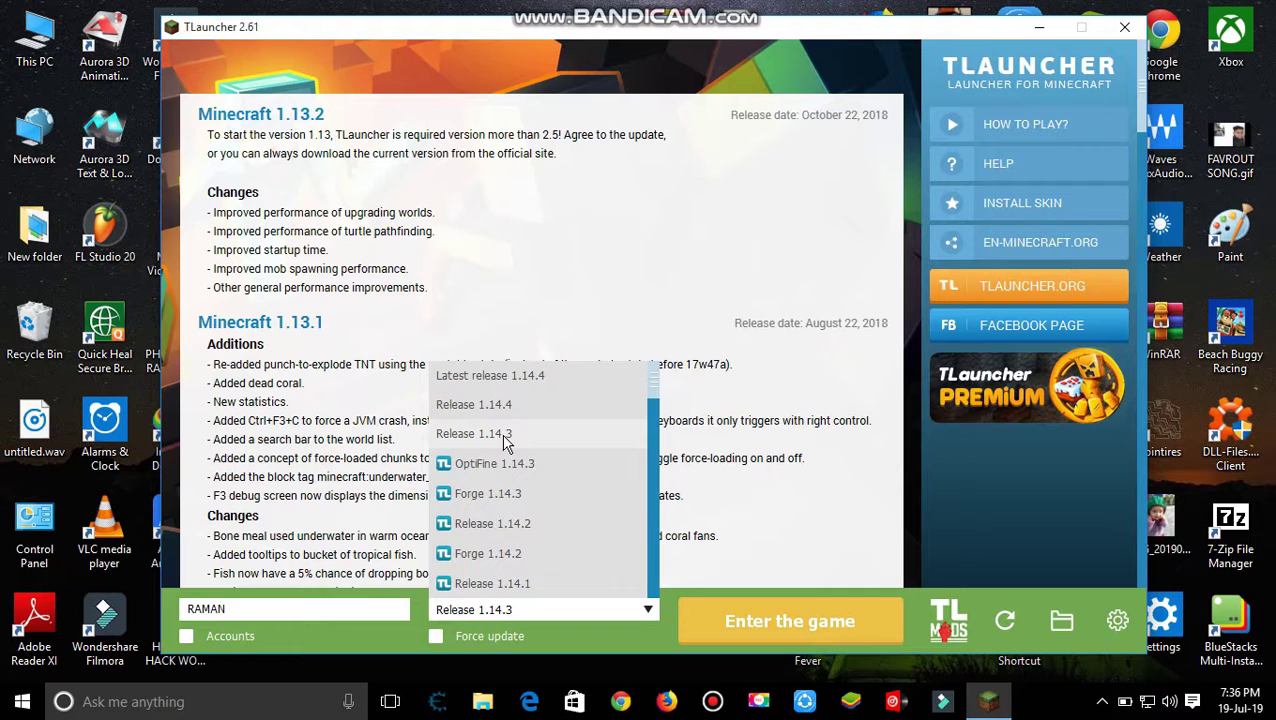
left_click(783, 490)
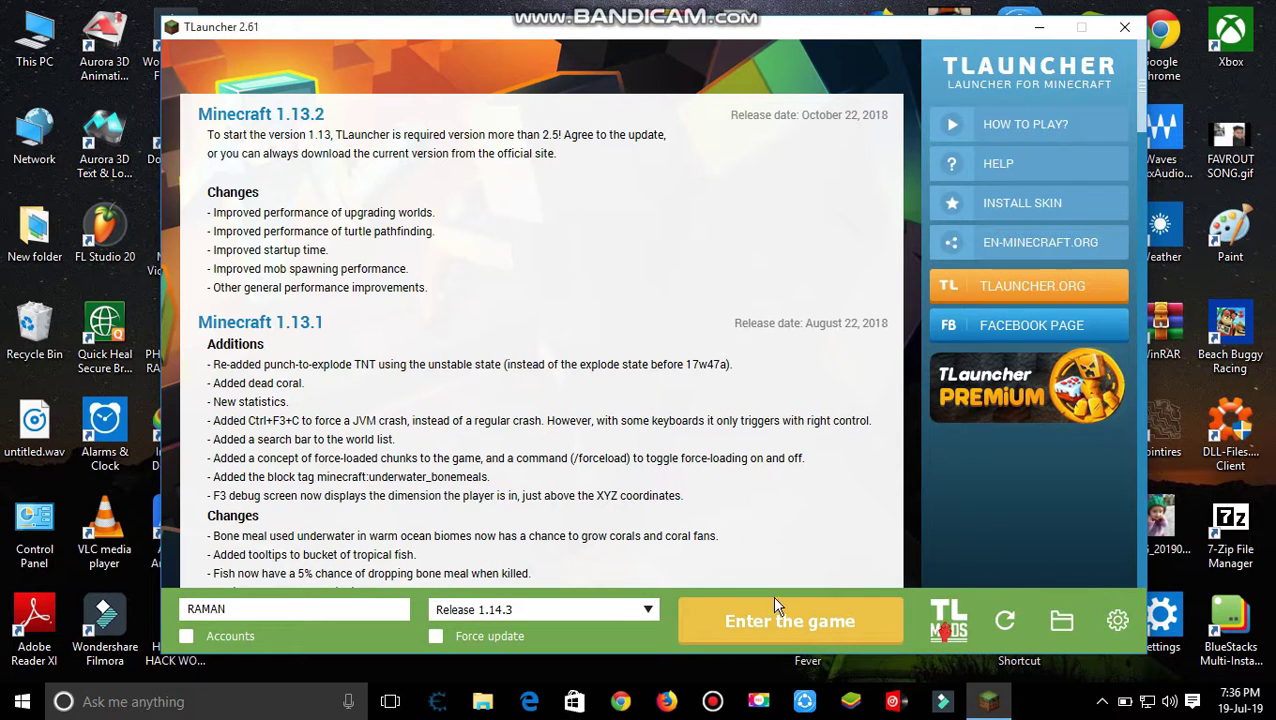
- Start Minecraft Release 1.14.3 from TLauncher and toggle its loading window between maximized and normal size
left_click(775, 625)
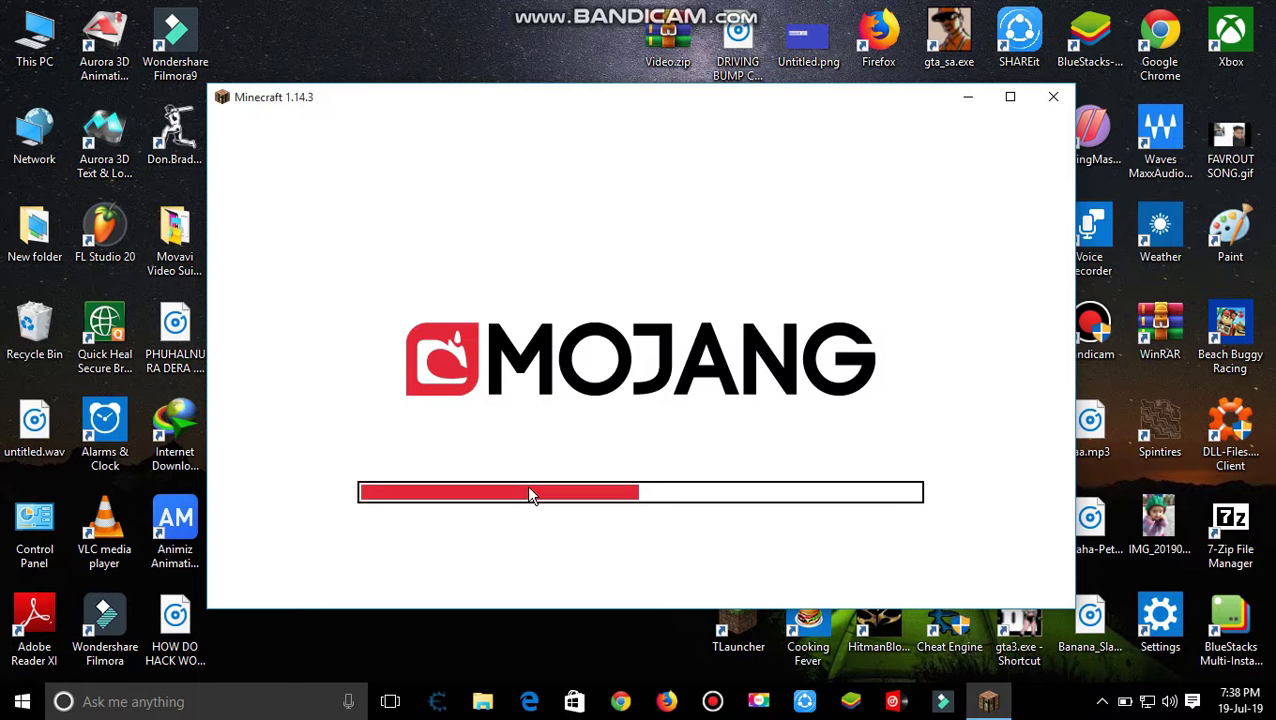
double_click(534, 98)
double_click(530, 12)
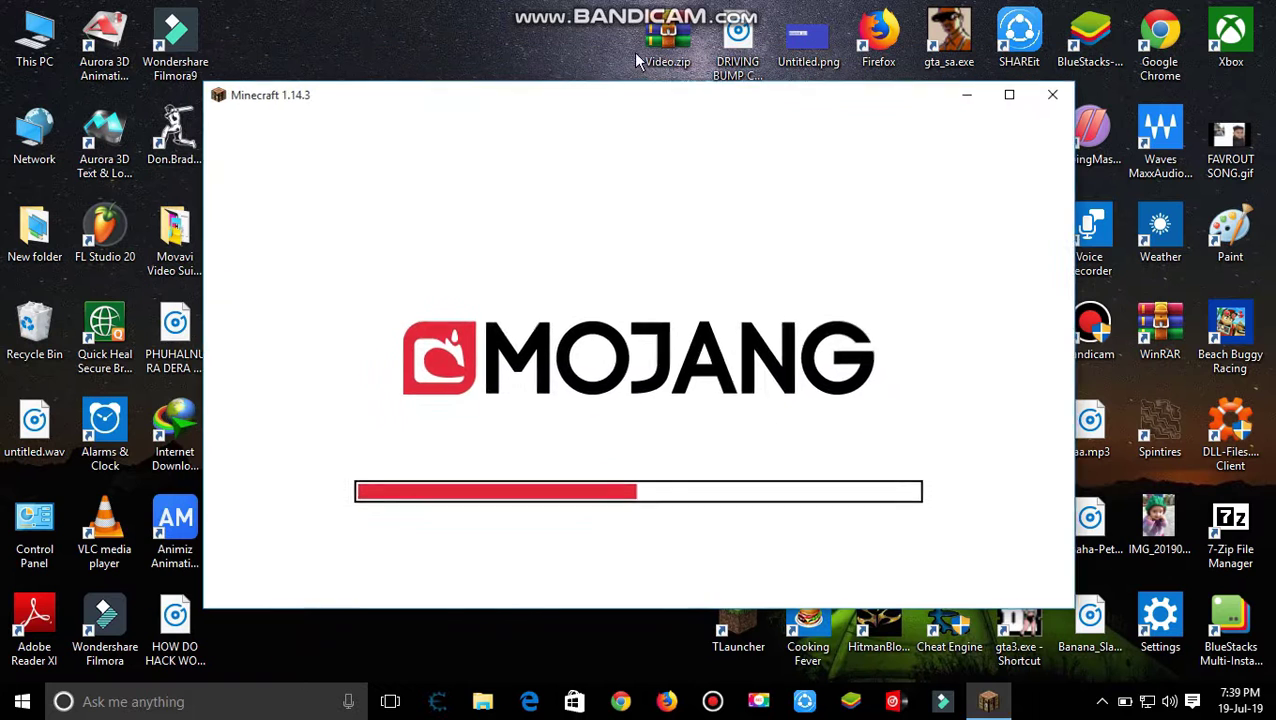
right_click(510, 31)
left_click(558, 60)
right_click(490, 14)
left_click(527, 76)
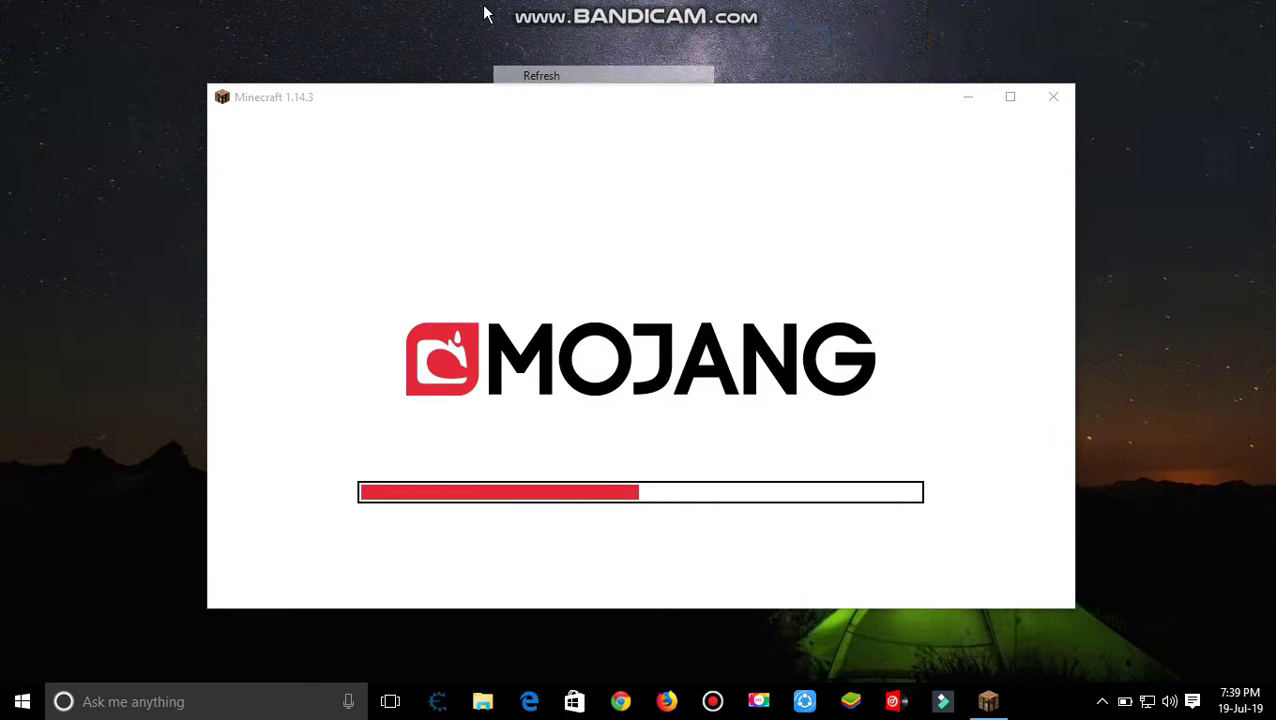
right_click(485, 10)
left_click(527, 62)
right_click(460, 6)
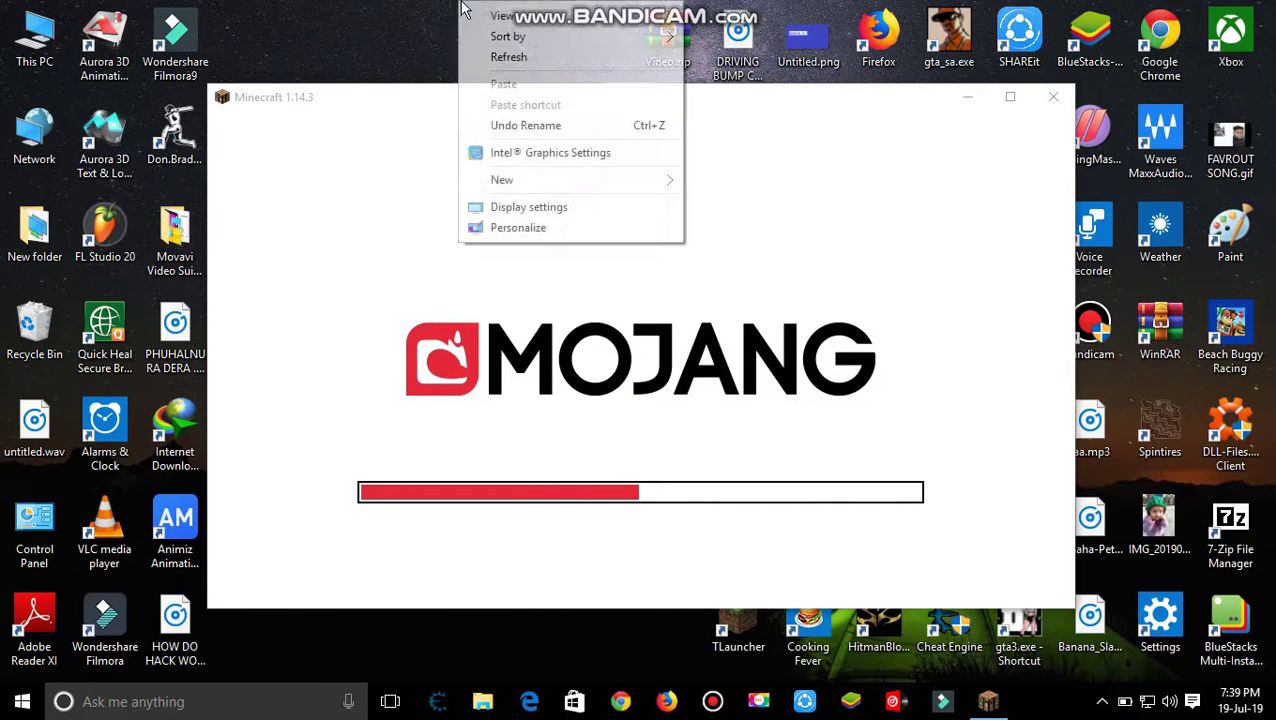
left_click(506, 62)
right_click(478, 30)
left_click(515, 89)
right_click(460, 6)
left_click(500, 57)
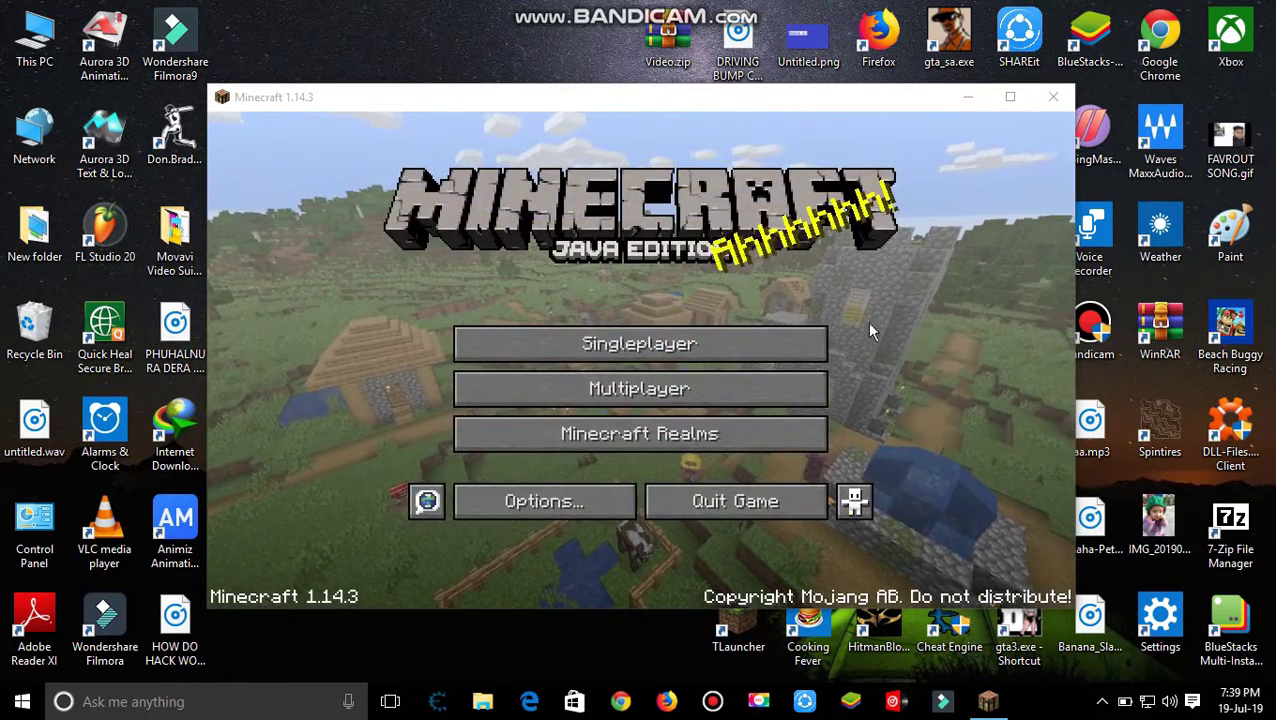
- Maximize the Minecraft 1.14.3 window and open the list of singleplayer worlds
left_click(1010, 97)
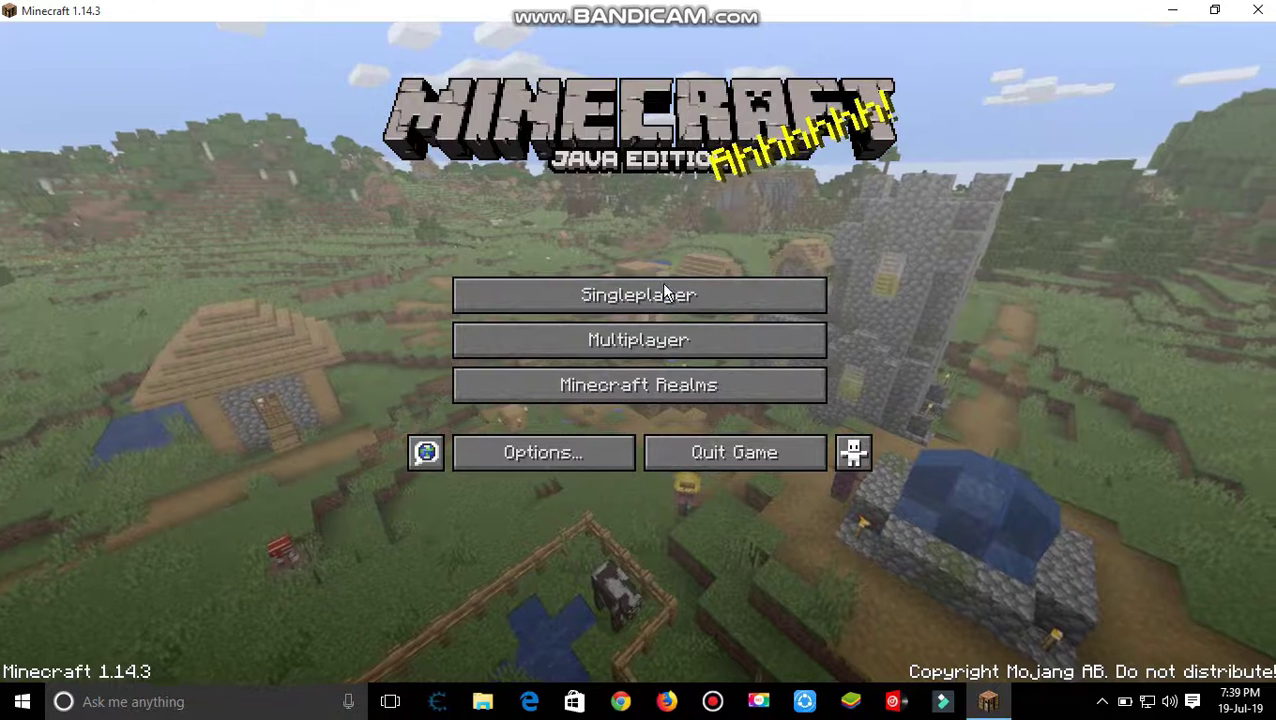
left_click(657, 297)
mouse_move(457, 150)
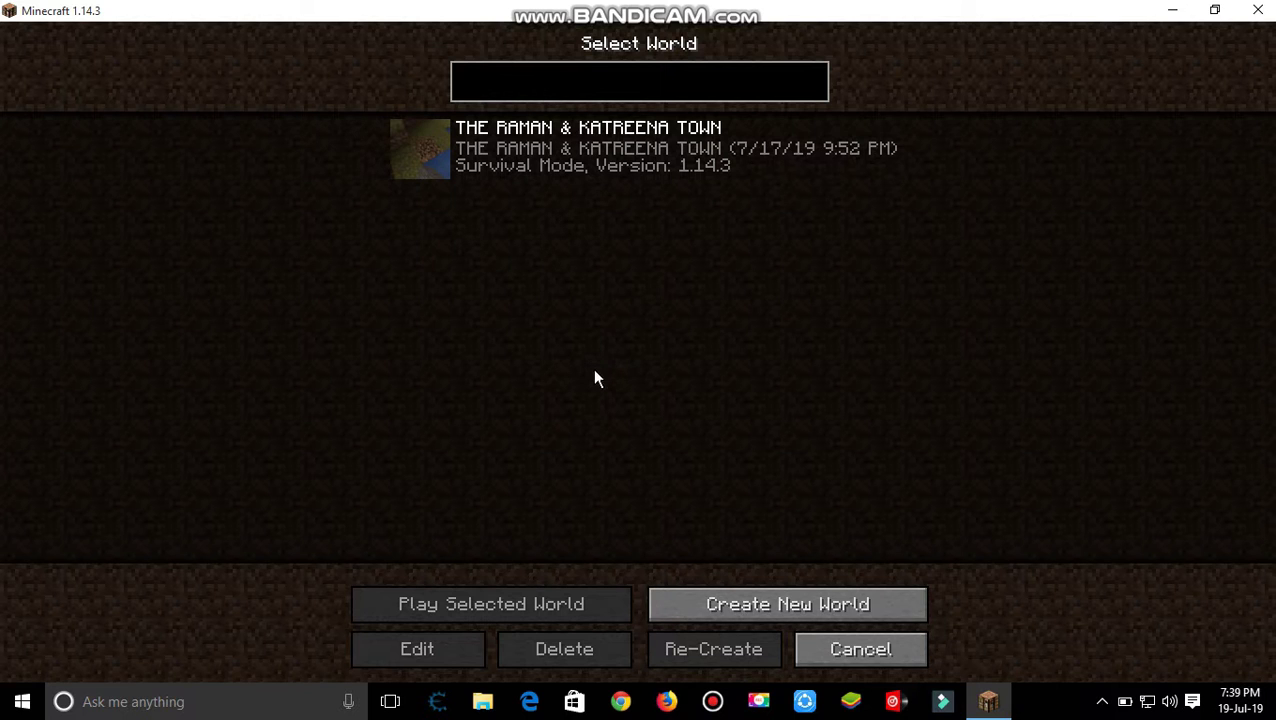
mouse_move(757, 12)
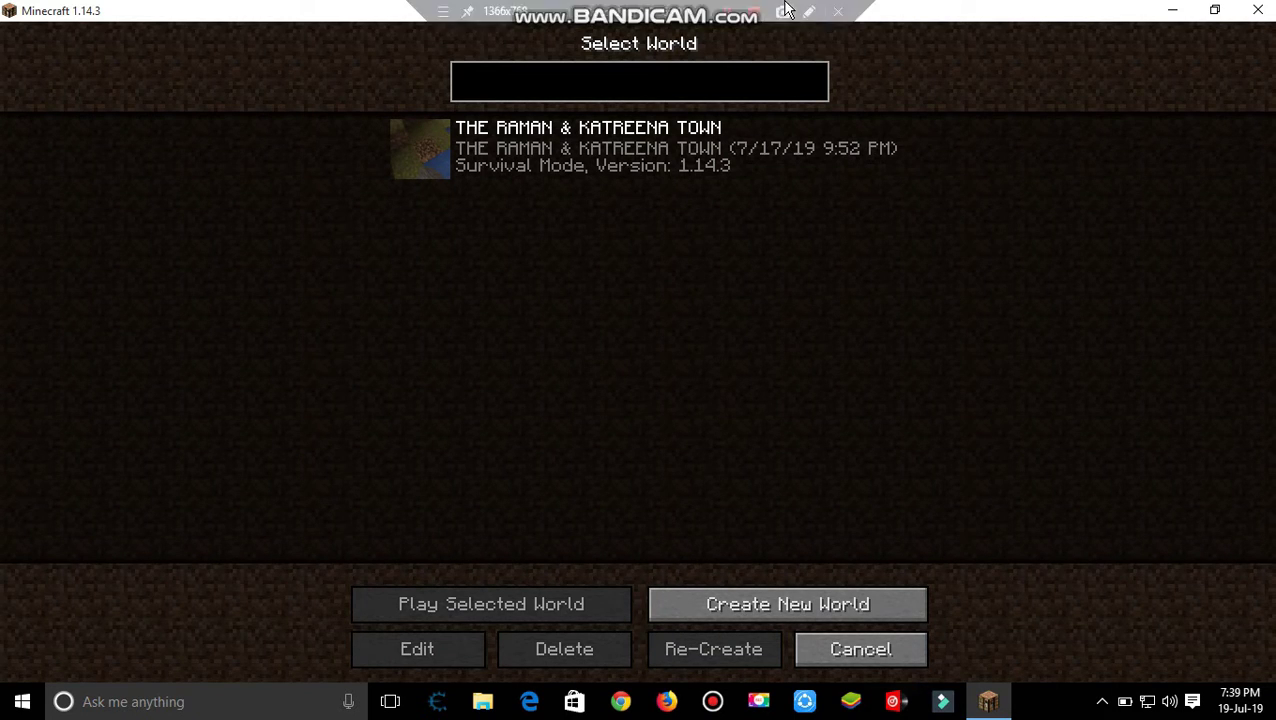